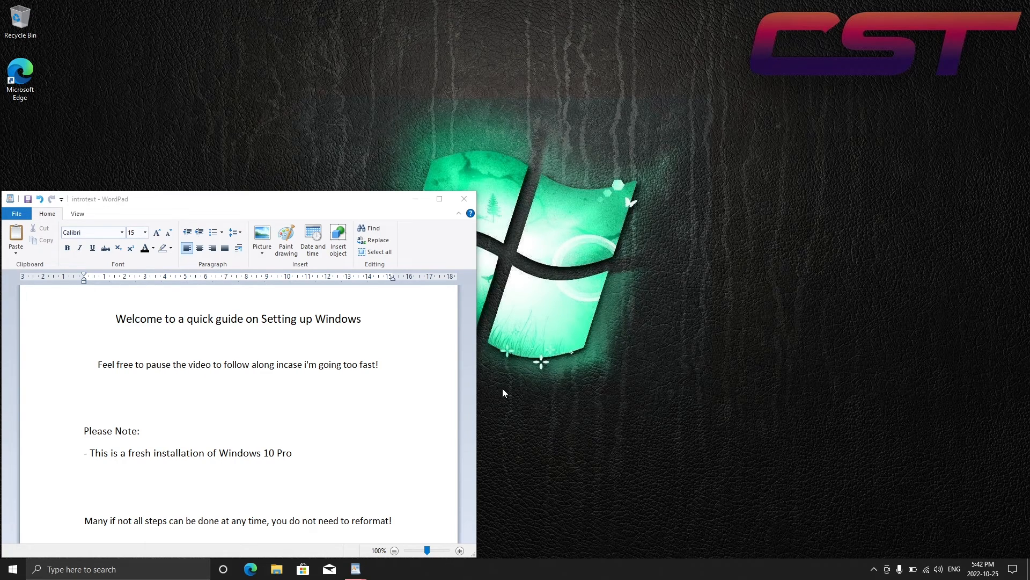
# Search Windows for "uninstall" and open the Add or remove programs settings
pyautogui.click(186, 566)
pyautogui.write('unin')
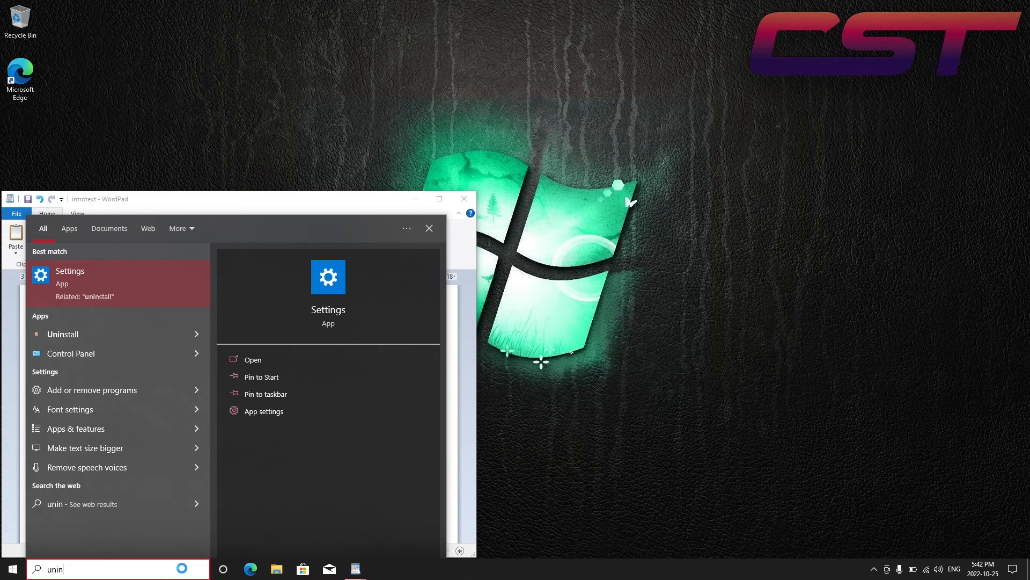
pyautogui.write('stall')
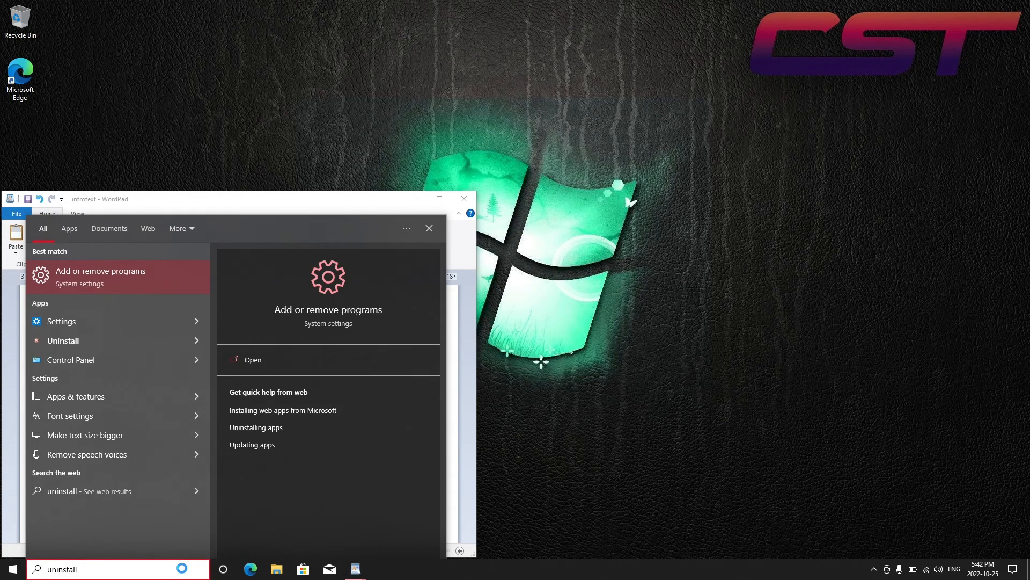
pyautogui.click(148, 276)
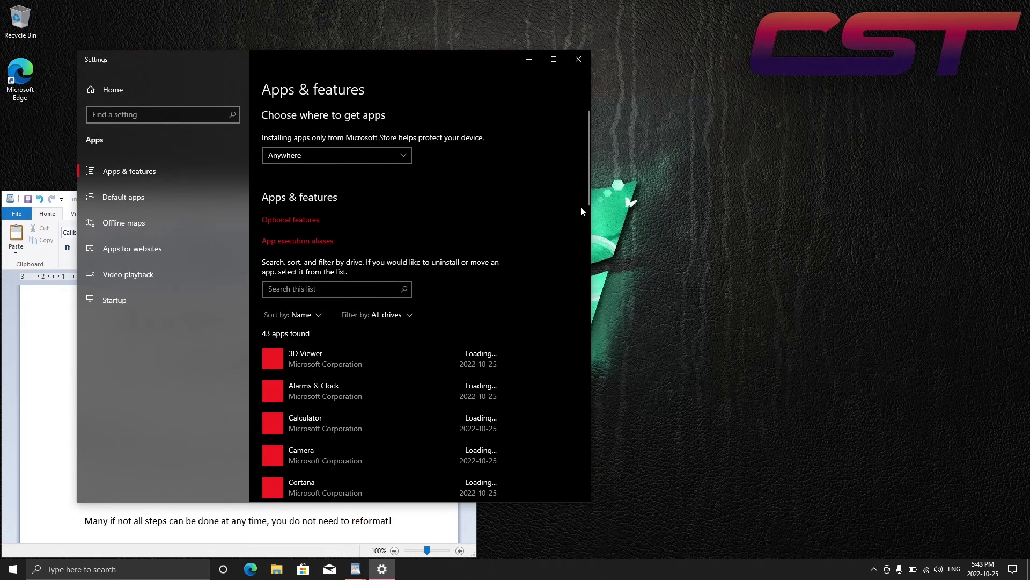
# Uninstall the Disney+ app from the installed apps list
pyautogui.click(589, 205)
pyautogui.moveTo(588, 204)
pyautogui.mouseDown()
pyautogui.moveTo(586, 147)
pyautogui.moveTo(582, 196)
pyautogui.mouseUp()
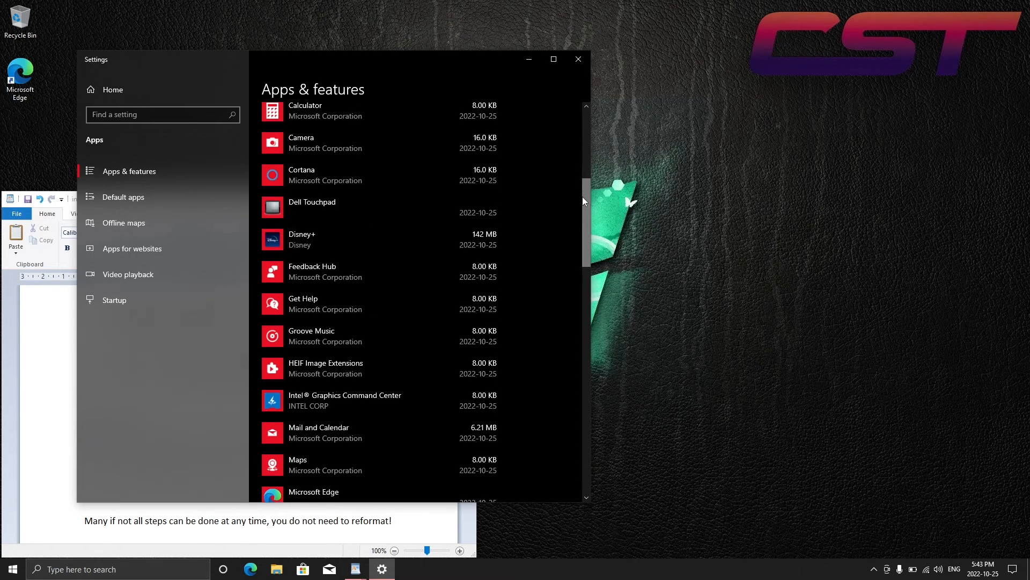
pyautogui.click(491, 256)
pyautogui.click(483, 286)
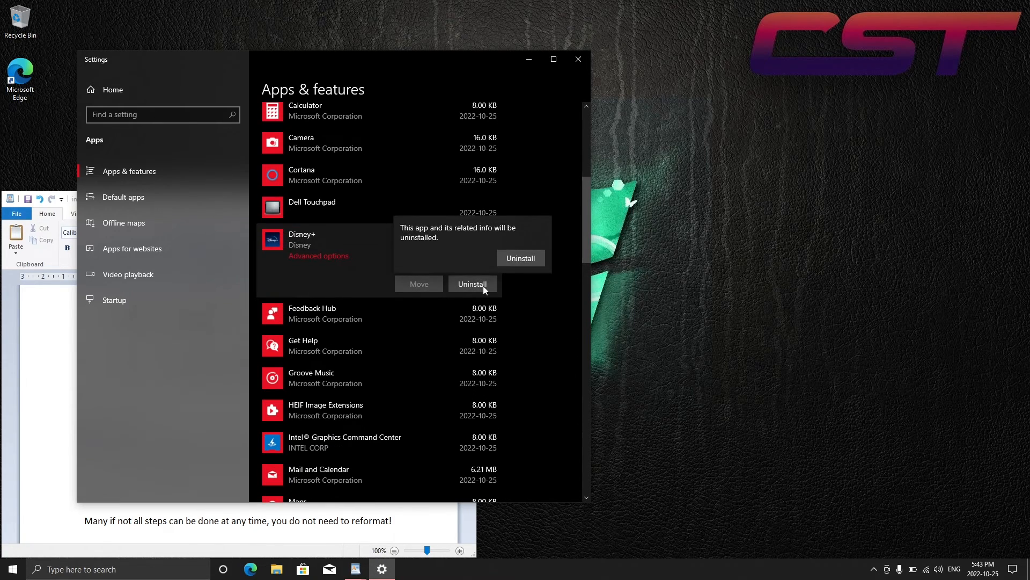
pyautogui.click(519, 263)
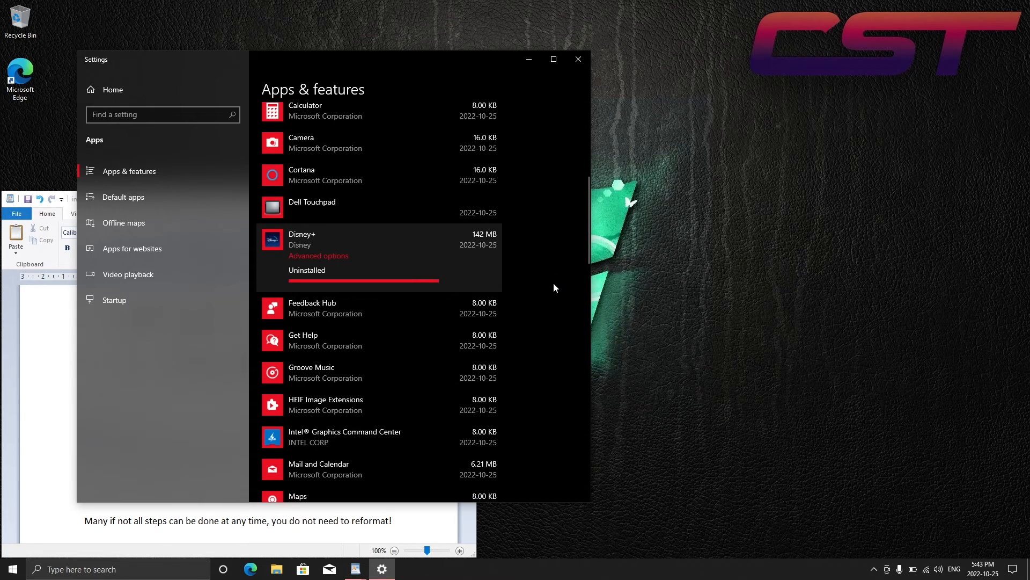
# Uninstall the Feedback Hub and Groove Music apps
pyautogui.click(488, 244)
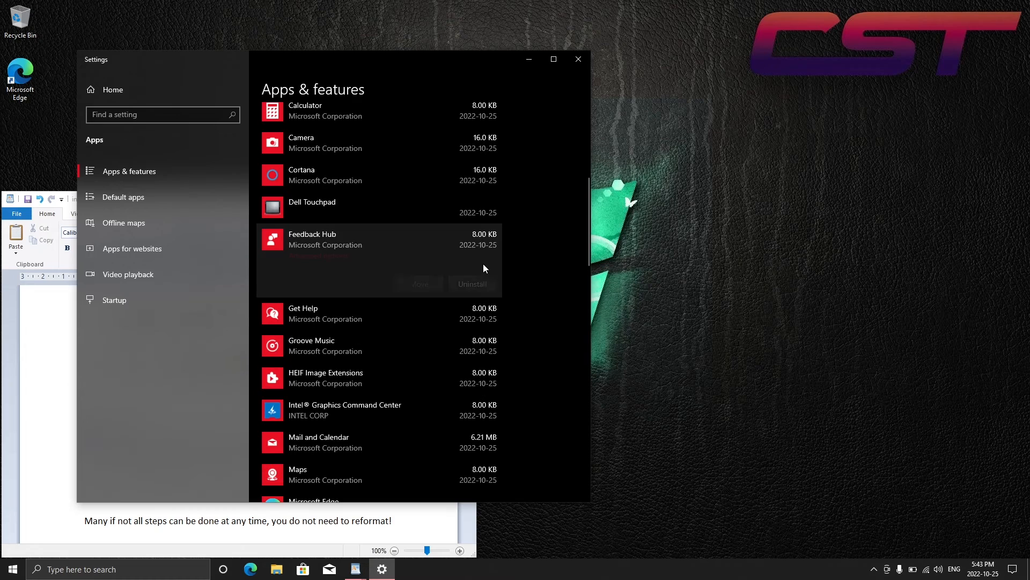
pyautogui.click(475, 285)
pyautogui.click(511, 256)
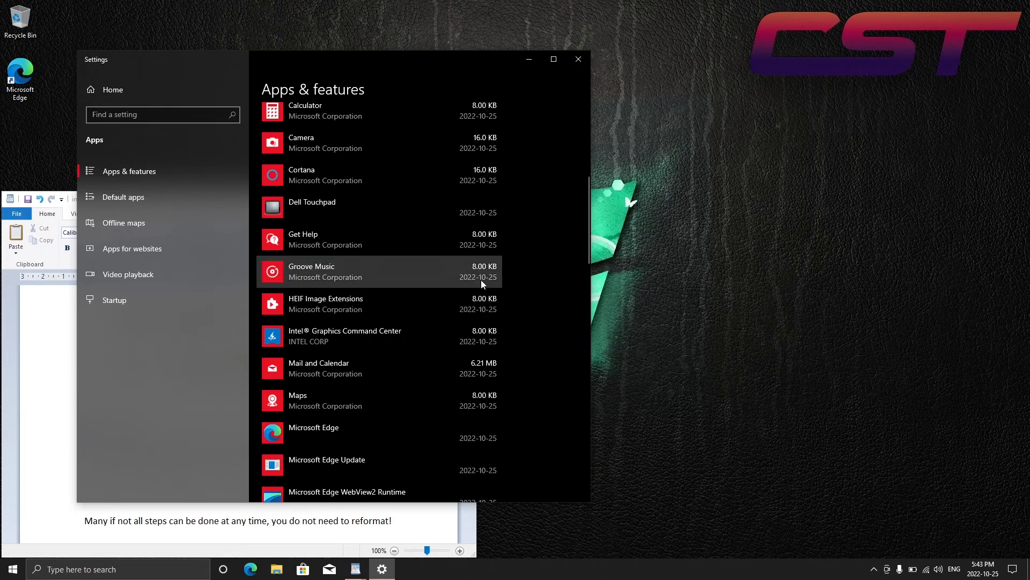
pyautogui.click(481, 279)
pyautogui.click(472, 316)
pyautogui.click(517, 294)
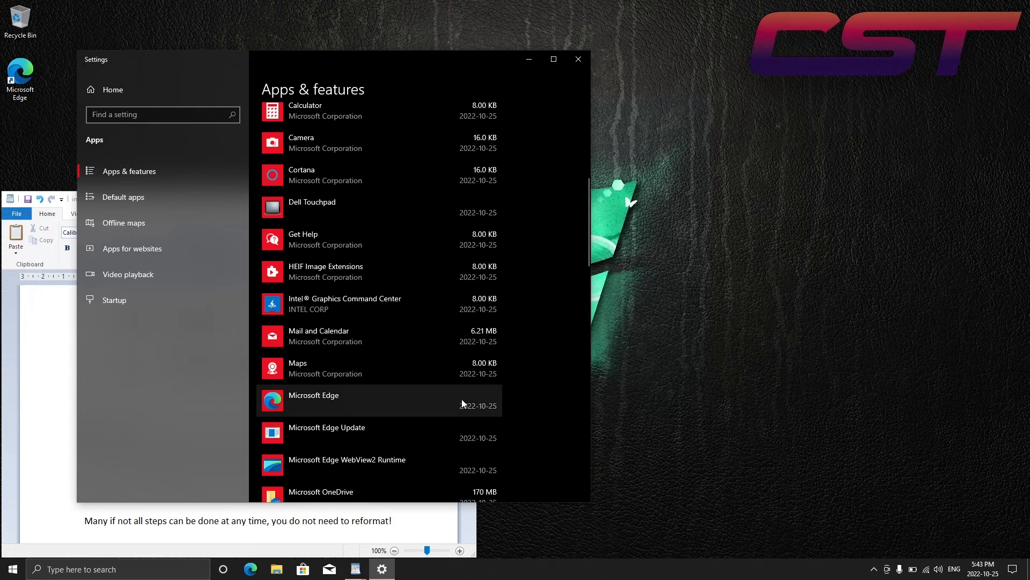
# Uninstall Microsoft OneDrive and the Microsoft Solitaire Collection
pyautogui.click(461, 375)
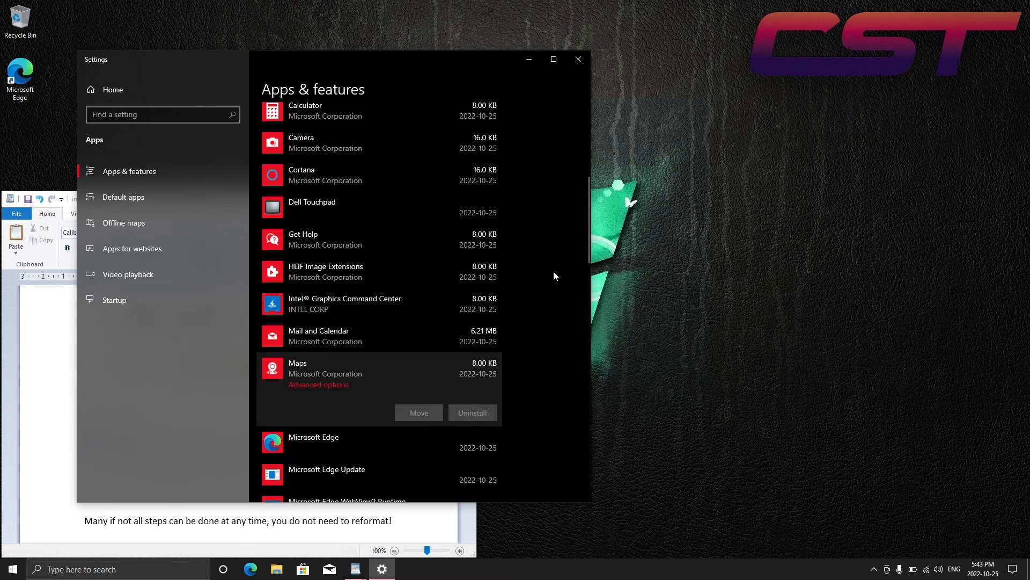
pyautogui.moveTo(587, 217); pyautogui.dragTo(583, 276)
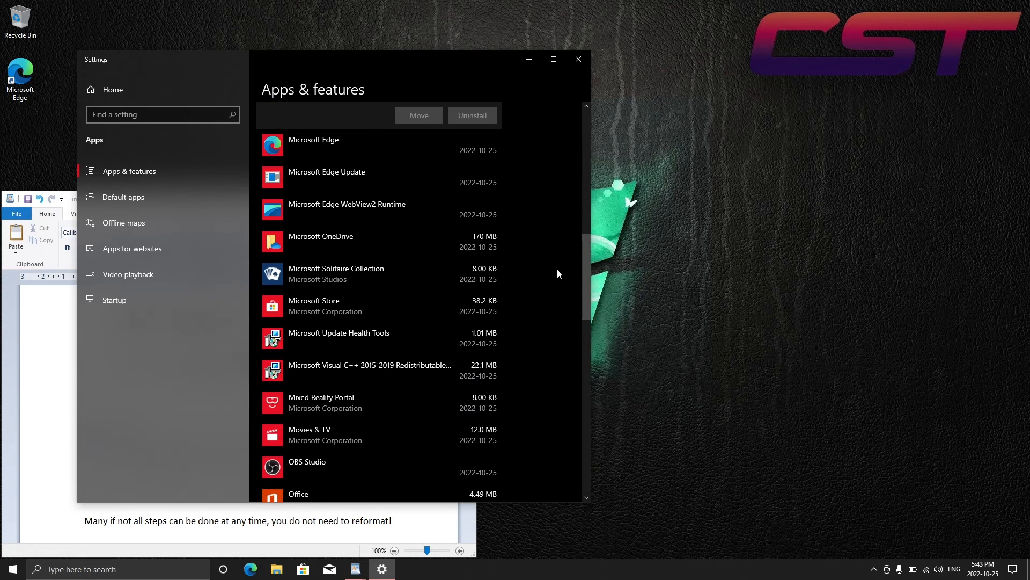
pyautogui.click(479, 242)
pyautogui.click(477, 245)
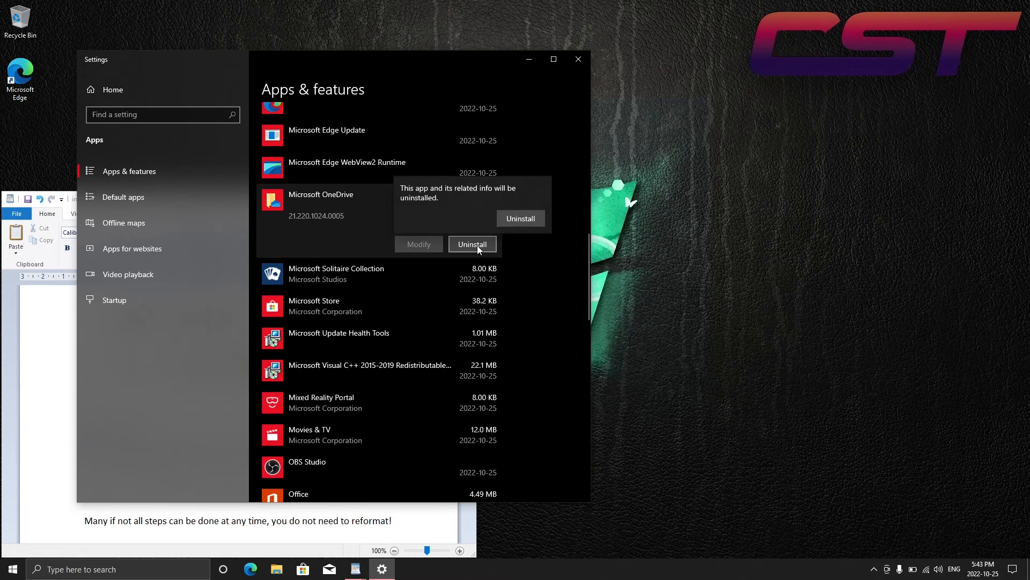
pyautogui.click(513, 219)
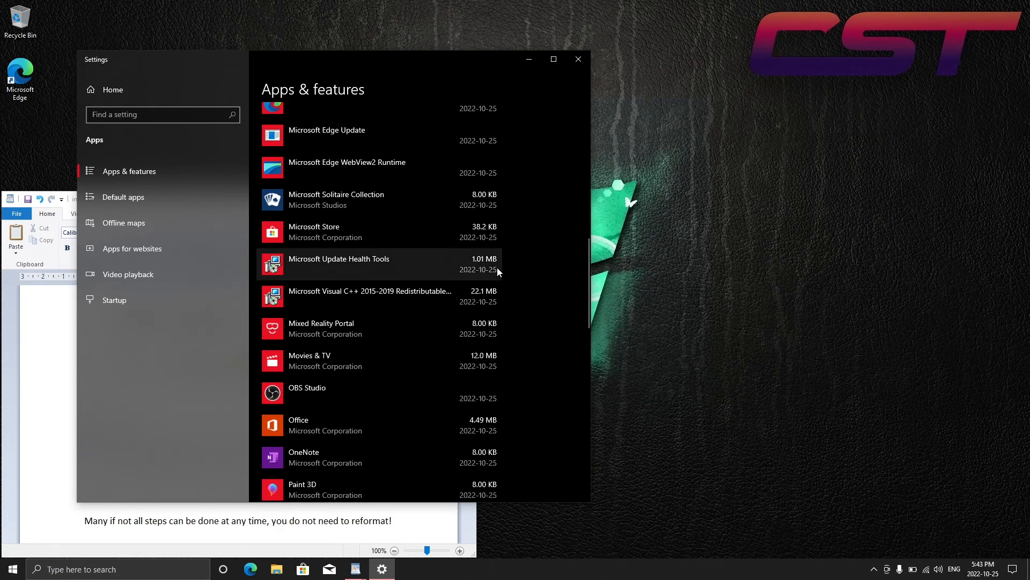
pyautogui.click(474, 205)
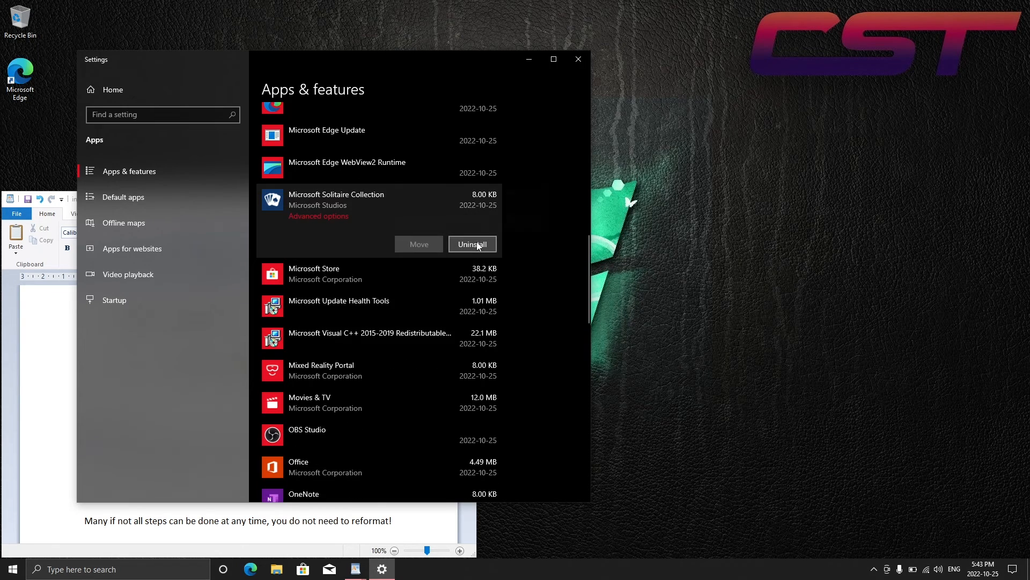
pyautogui.click(477, 245)
pyautogui.click(517, 221)
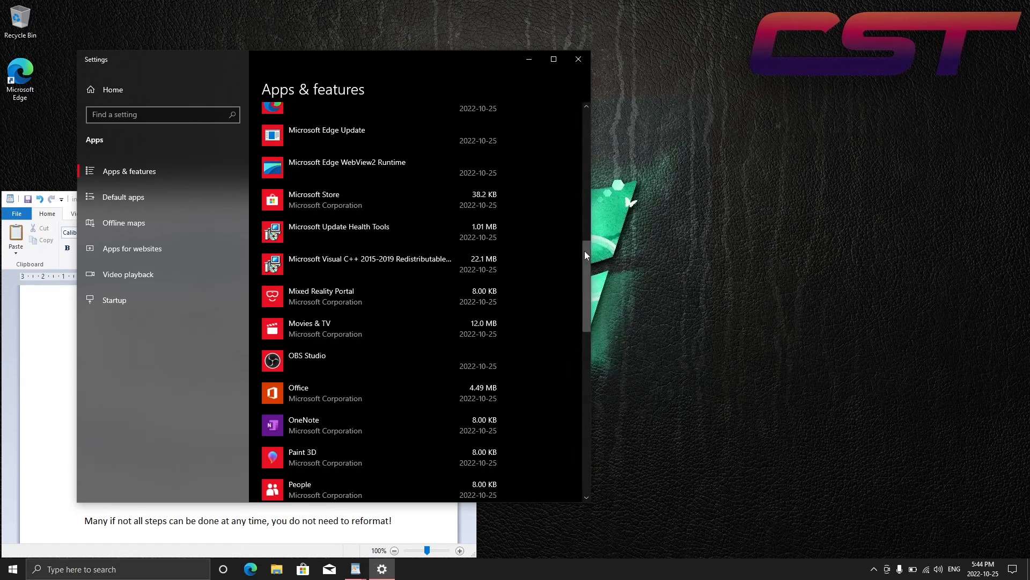
# Uninstall Xbox Live and the Xbox app, near the end of the installed apps list
pyautogui.moveTo(585, 250)
pyautogui.mouseDown()
pyautogui.moveTo(572, 396)
pyautogui.moveTo(577, 384)
pyautogui.mouseUp()
pyautogui.click(501, 397)
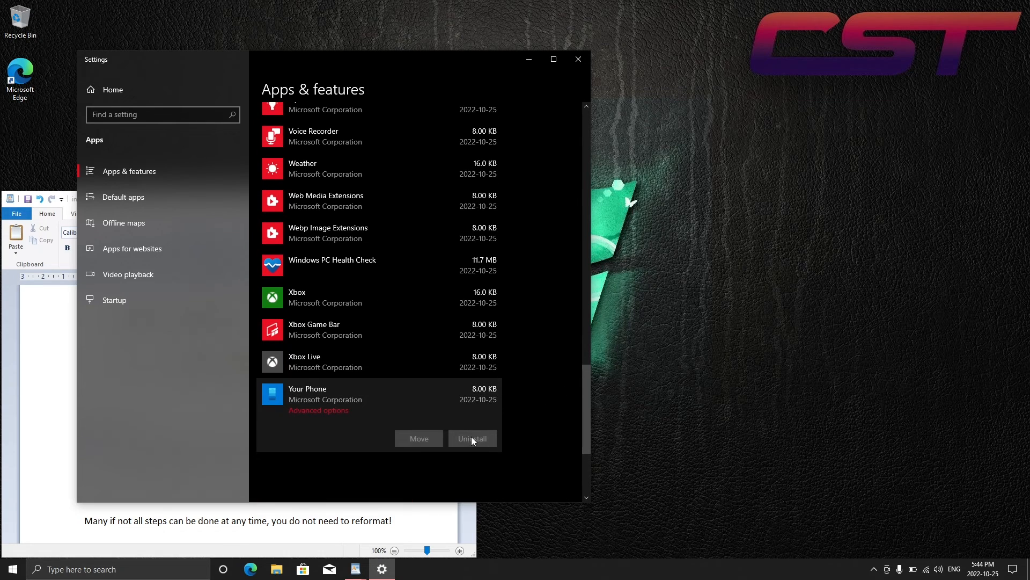
pyautogui.click(473, 368)
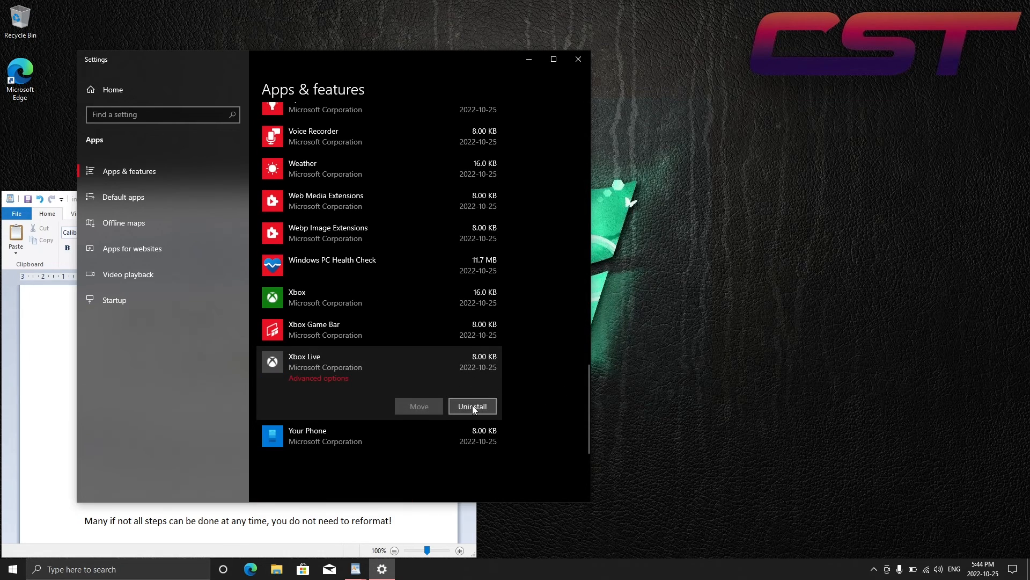
pyautogui.click(472, 407)
pyautogui.click(517, 377)
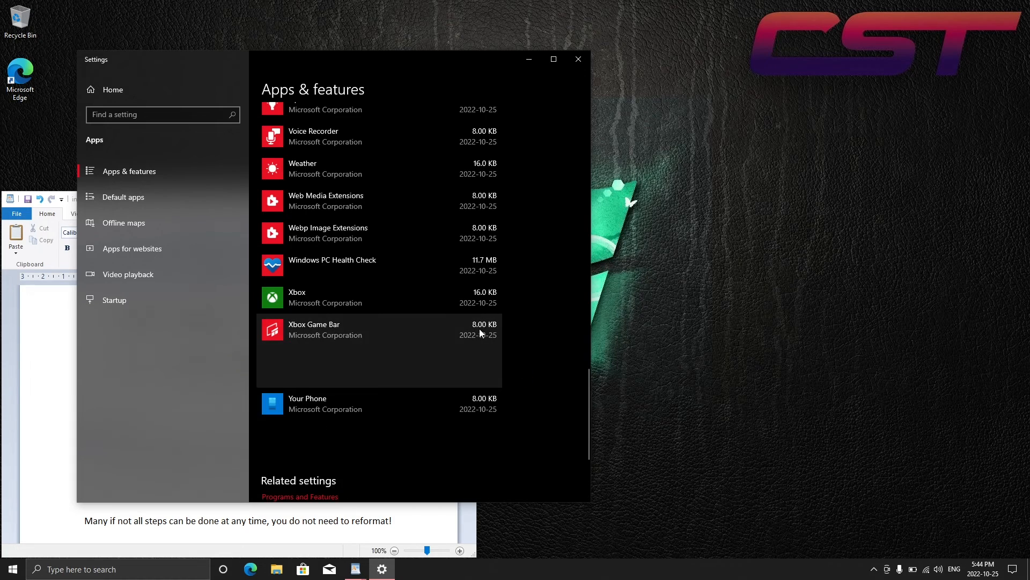
pyautogui.click(475, 300)
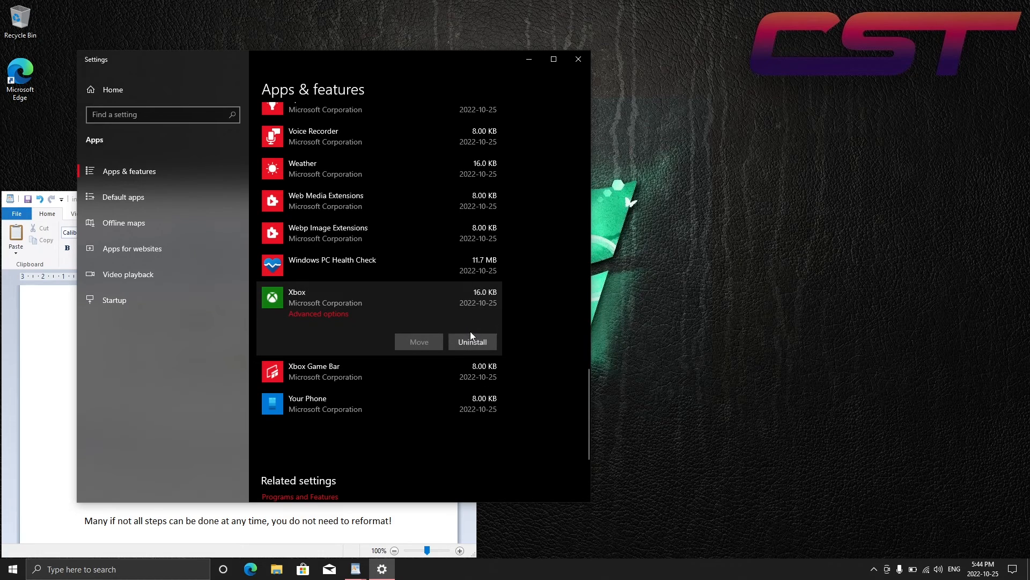
pyautogui.click(471, 342)
pyautogui.click(517, 314)
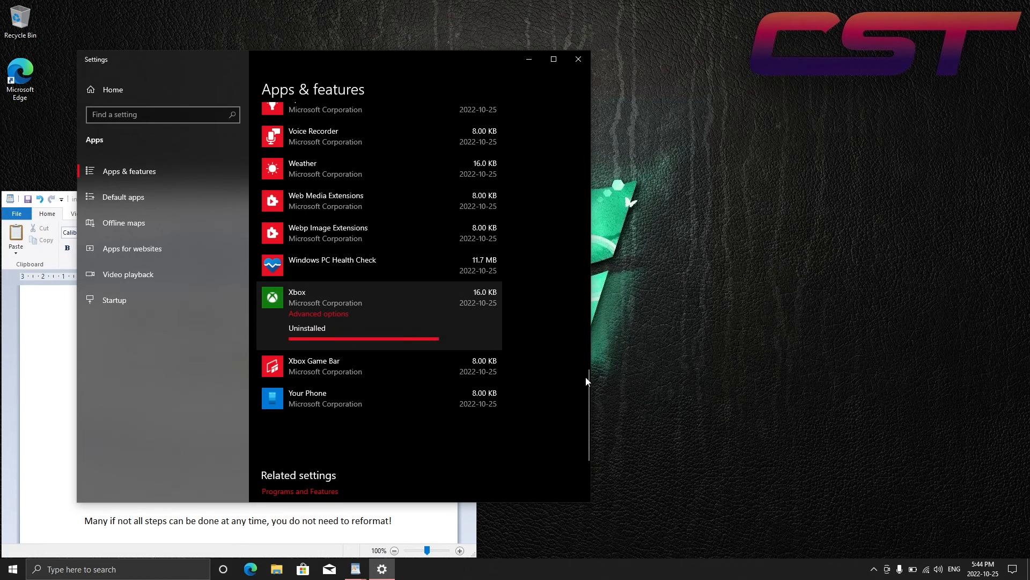
# Uninstall the Weather app from the installed apps list
pyautogui.scroll(2, 588, 384)
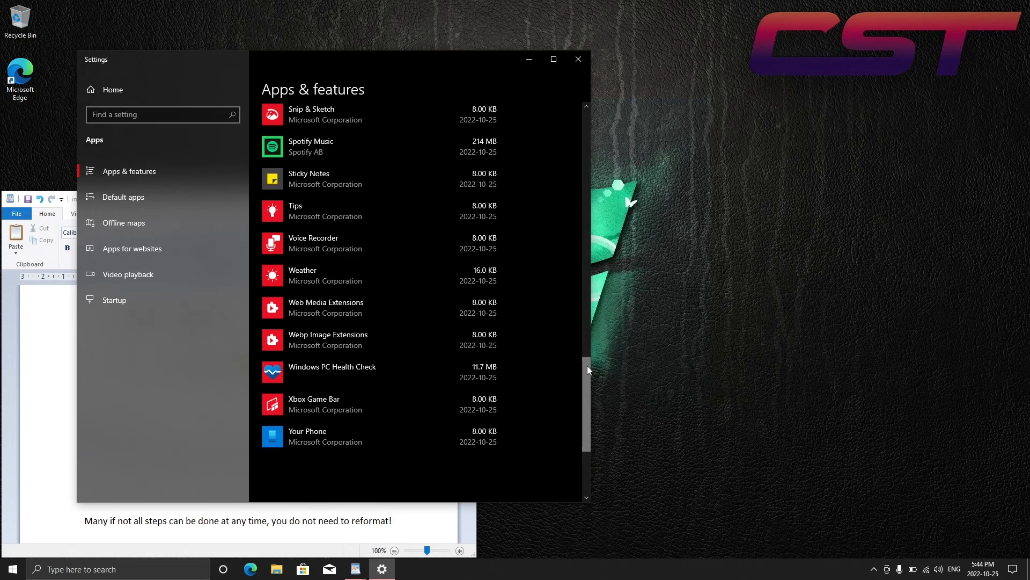
pyautogui.click(491, 278)
pyautogui.click(472, 320)
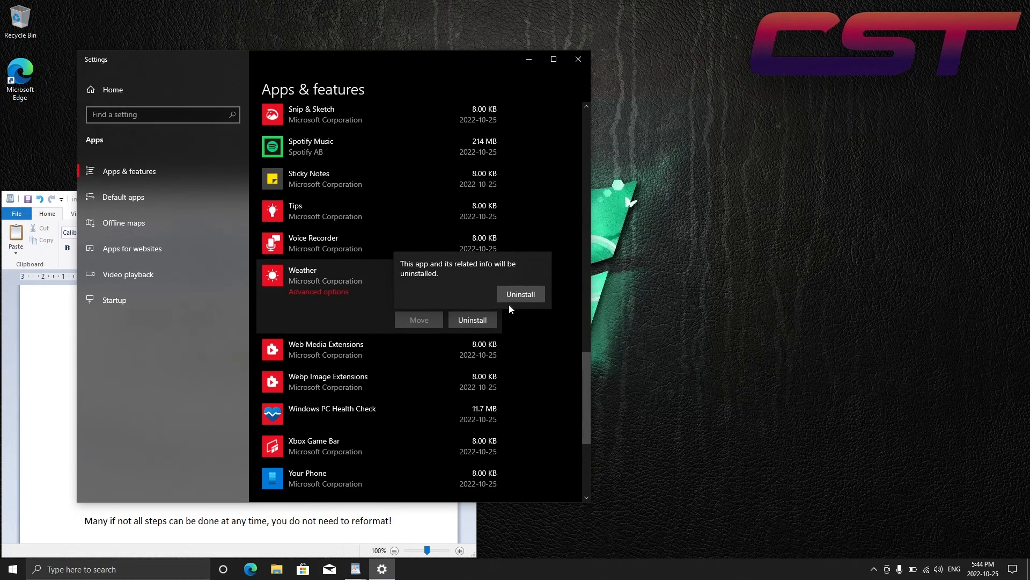
pyautogui.click(539, 306)
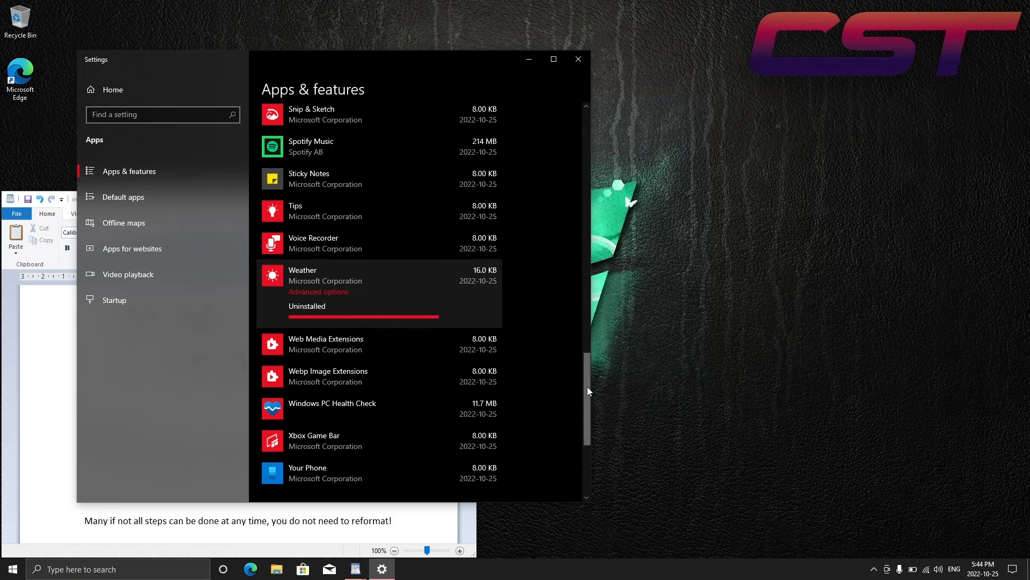
# Uninstall the Spotify Music and Skype apps
pyautogui.moveTo(587, 387); pyautogui.dragTo(589, 359)
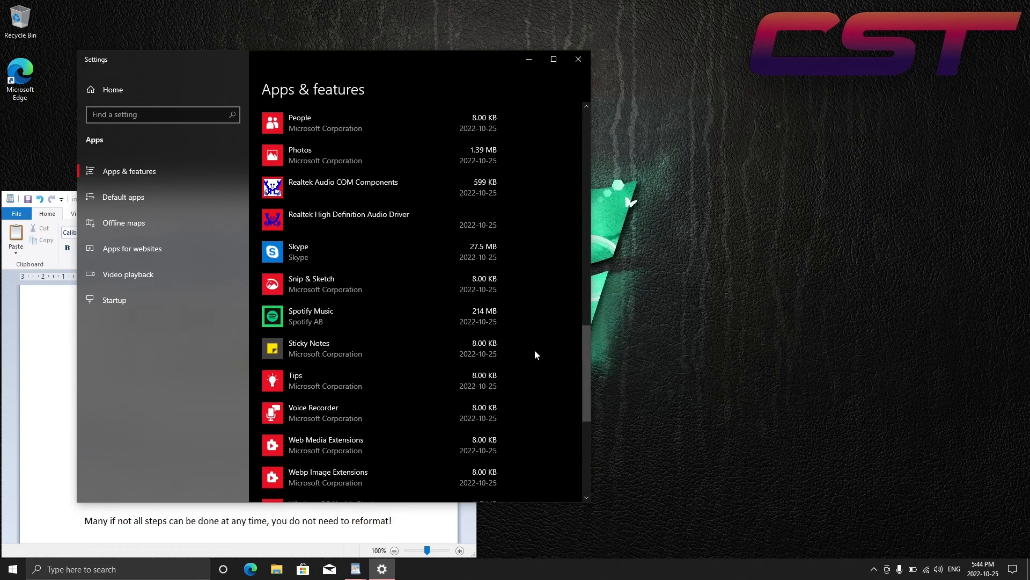
pyautogui.click(486, 323)
pyautogui.click(478, 361)
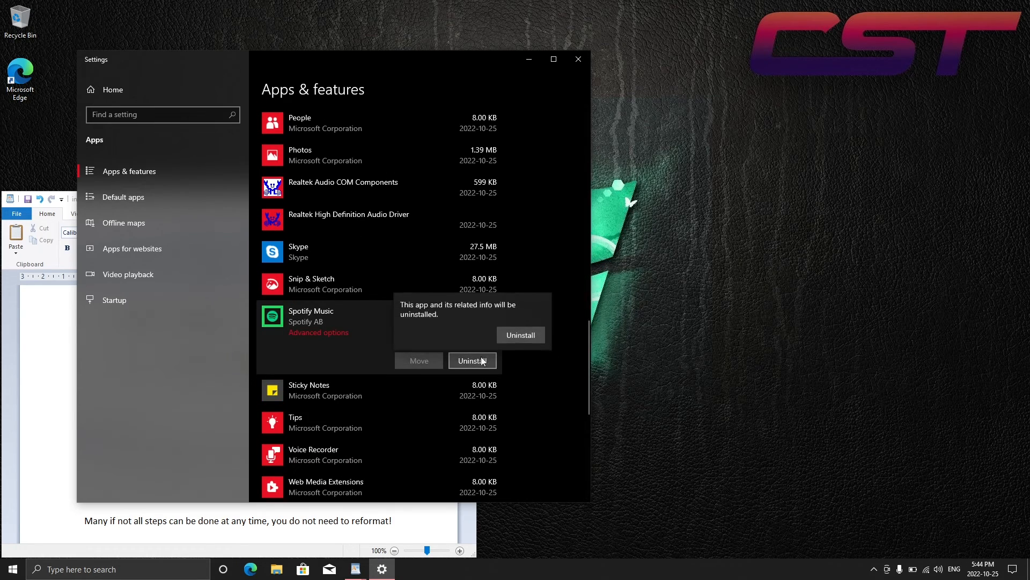
pyautogui.click(513, 339)
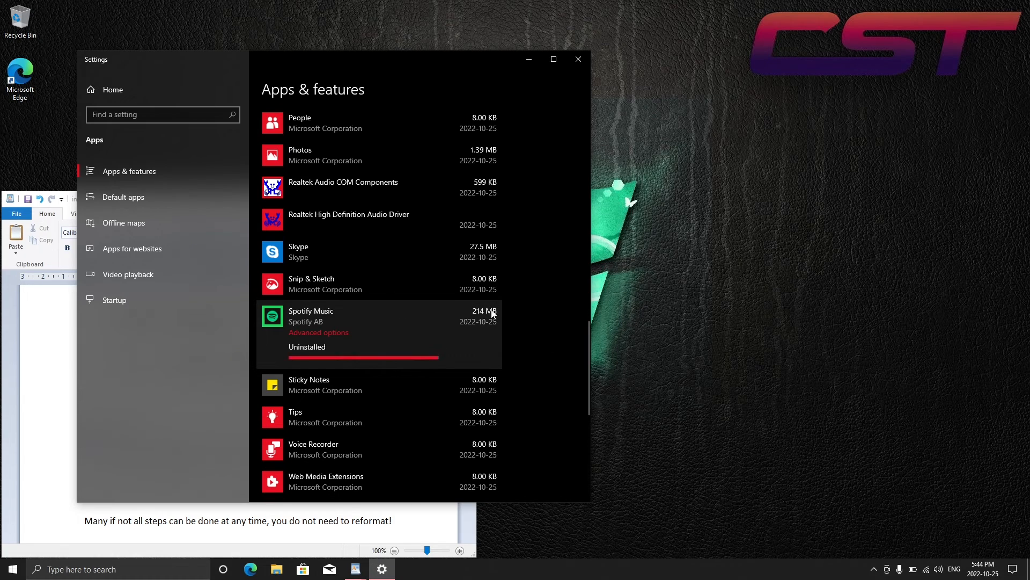
pyautogui.click(475, 253)
pyautogui.click(472, 298)
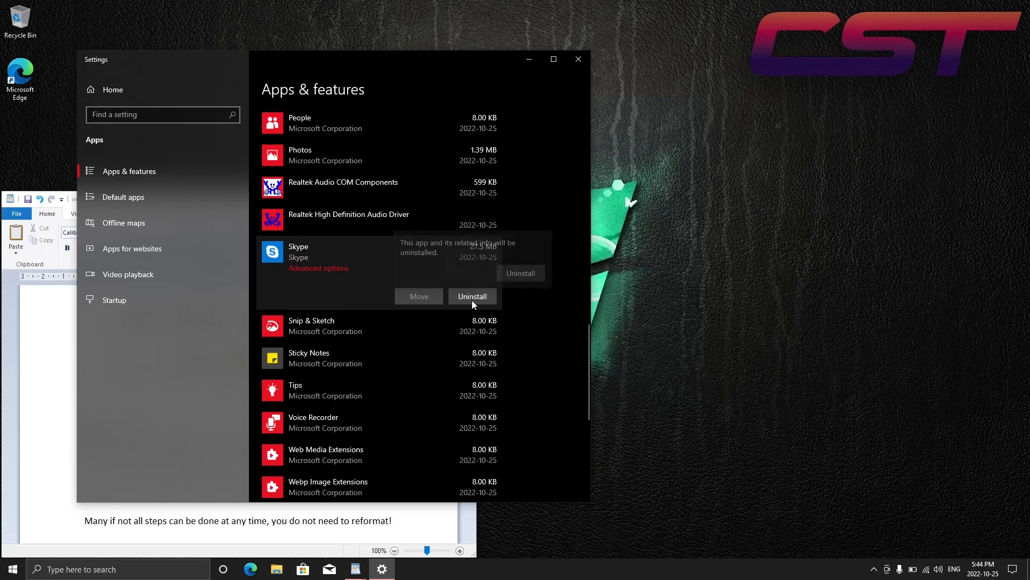
pyautogui.click(515, 277)
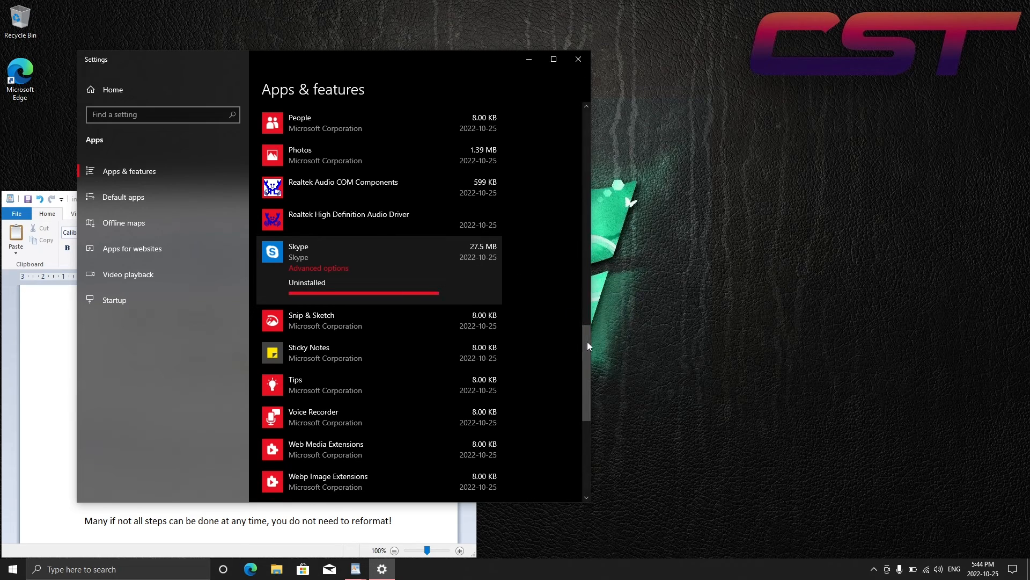
# Uninstall the Office and OneNote apps
pyautogui.moveTo(587, 341); pyautogui.dragTo(585, 297)
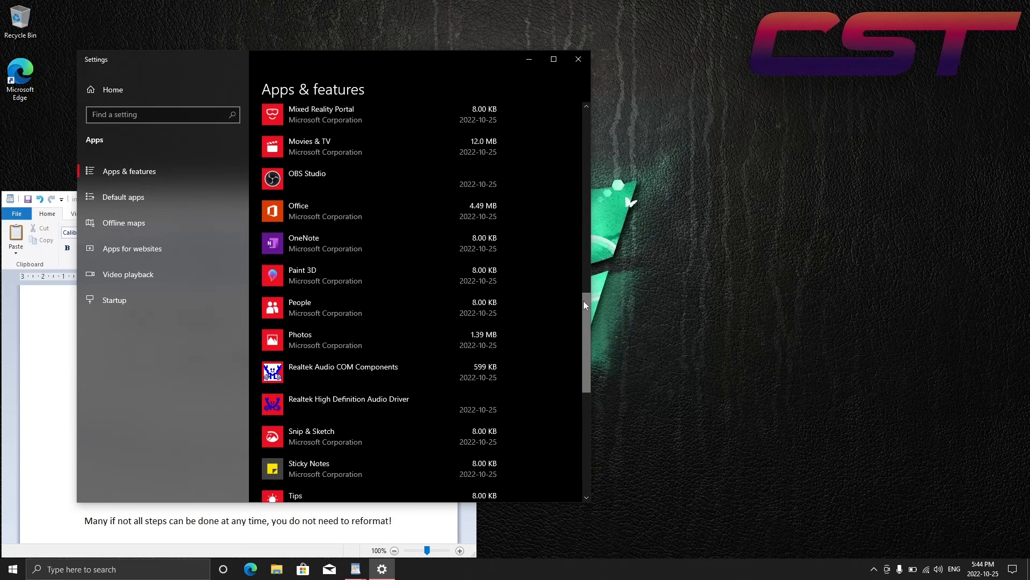
pyautogui.click(462, 218)
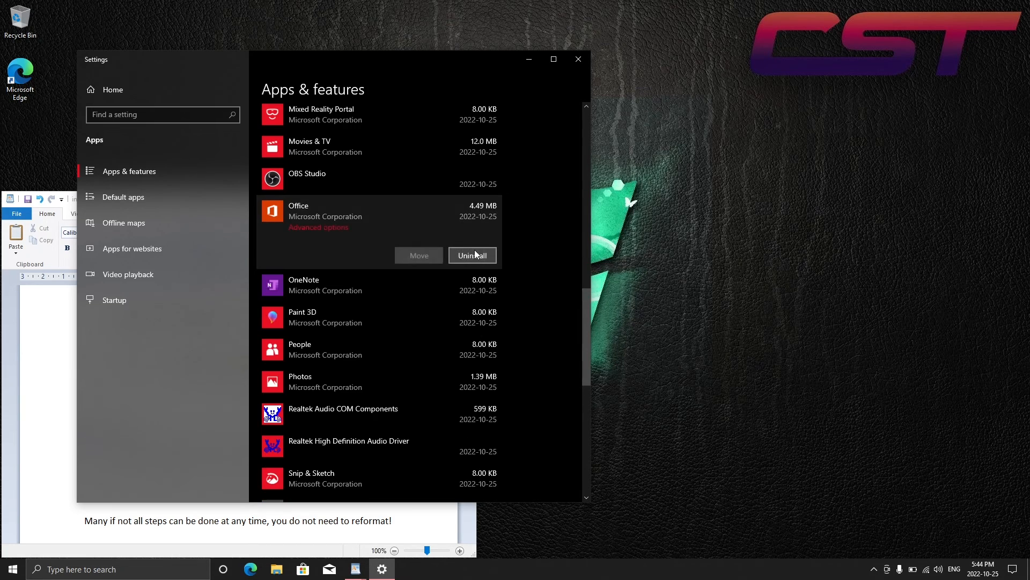
pyautogui.click(478, 256)
pyautogui.click(521, 231)
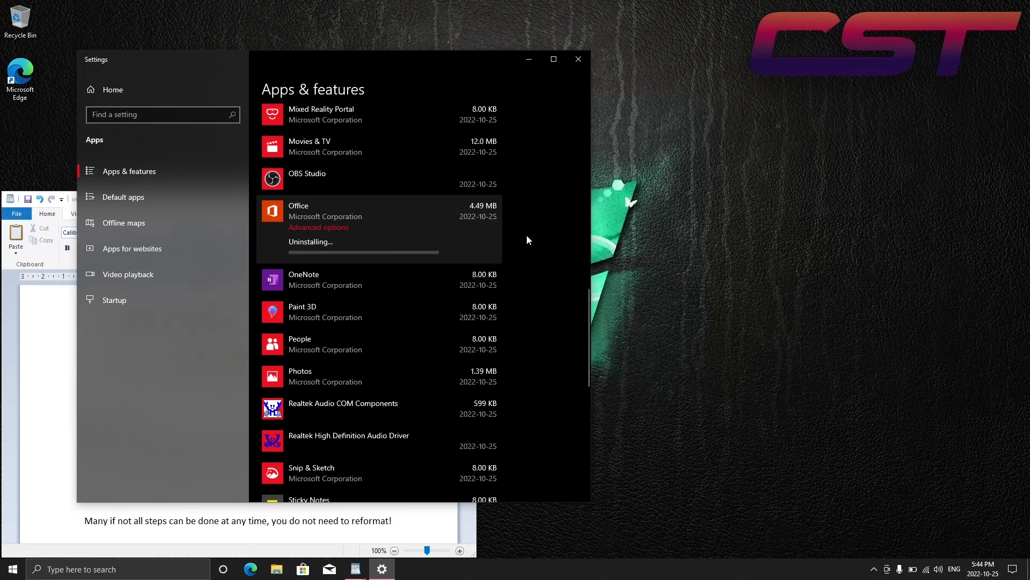
pyautogui.click(453, 267)
pyautogui.click(472, 286)
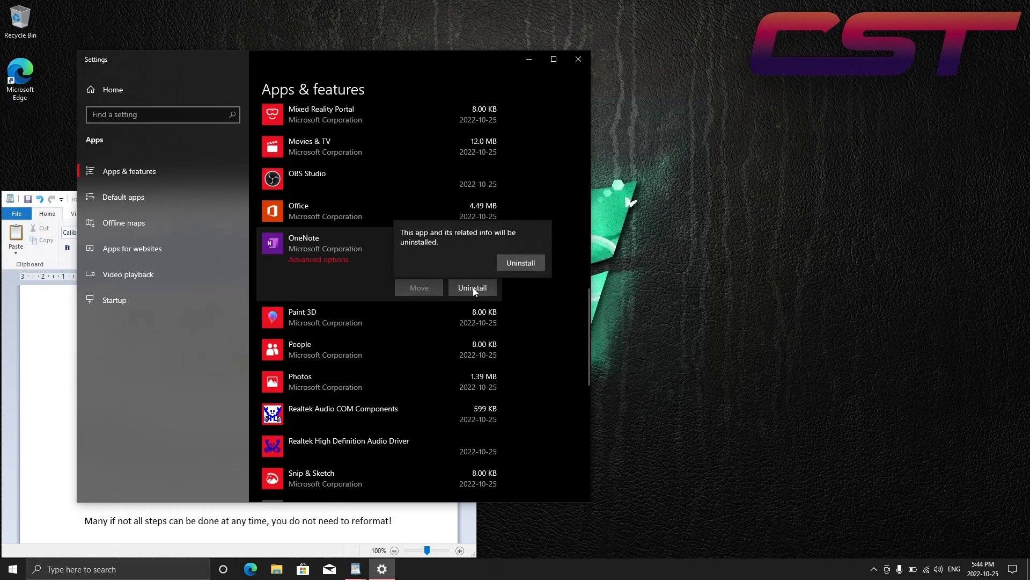
pyautogui.click(514, 265)
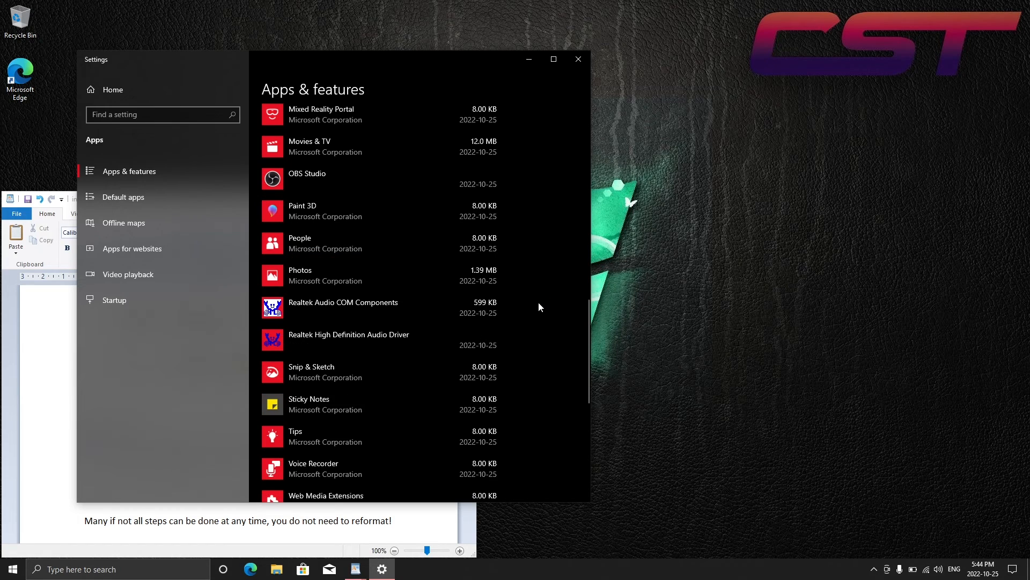
# Open the Default apps settings page
pyautogui.moveTo(588, 317); pyautogui.dragTo(582, 113)
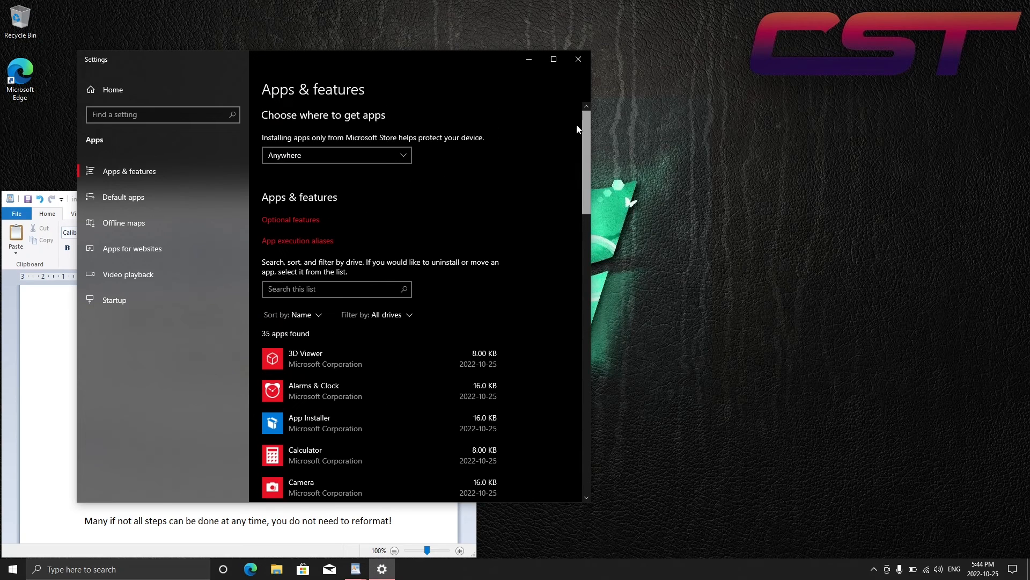
pyautogui.click(168, 197)
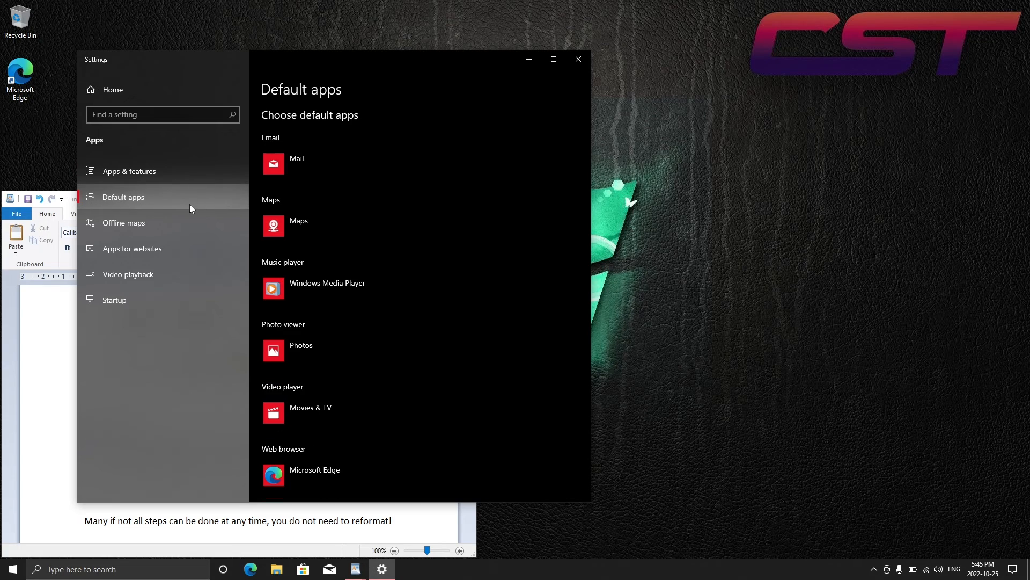
# Delete all offline maps and turn off automatic map updates
pyautogui.click(243, 217)
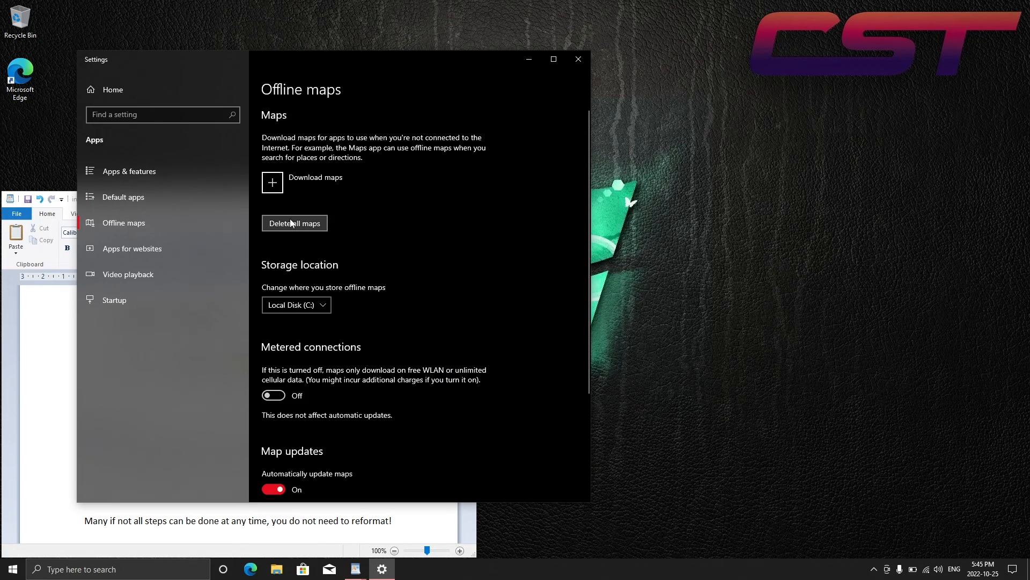
pyautogui.click(304, 221)
pyautogui.click(335, 196)
pyautogui.scroll(-3, 587, 247)
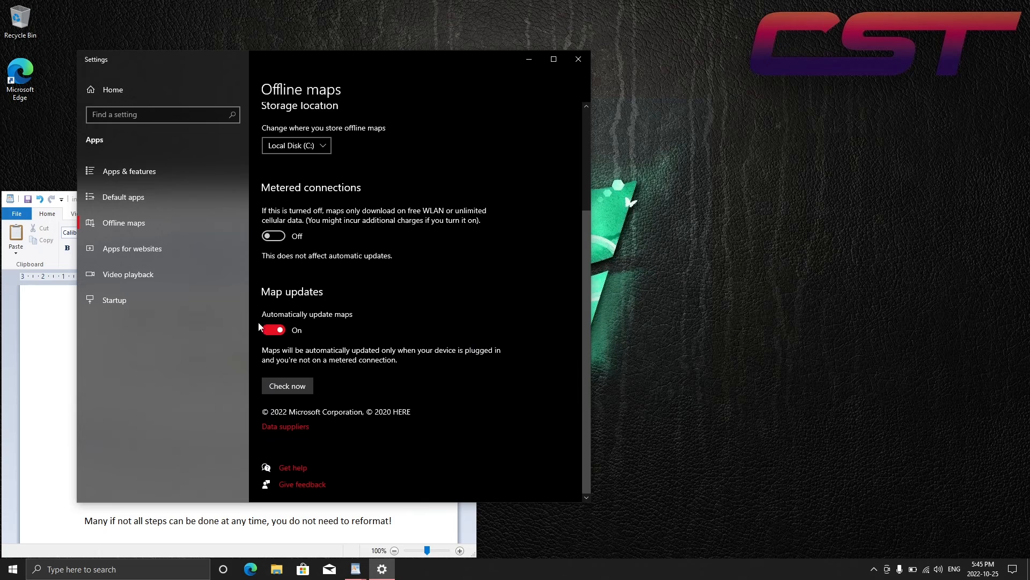
pyautogui.click(274, 330)
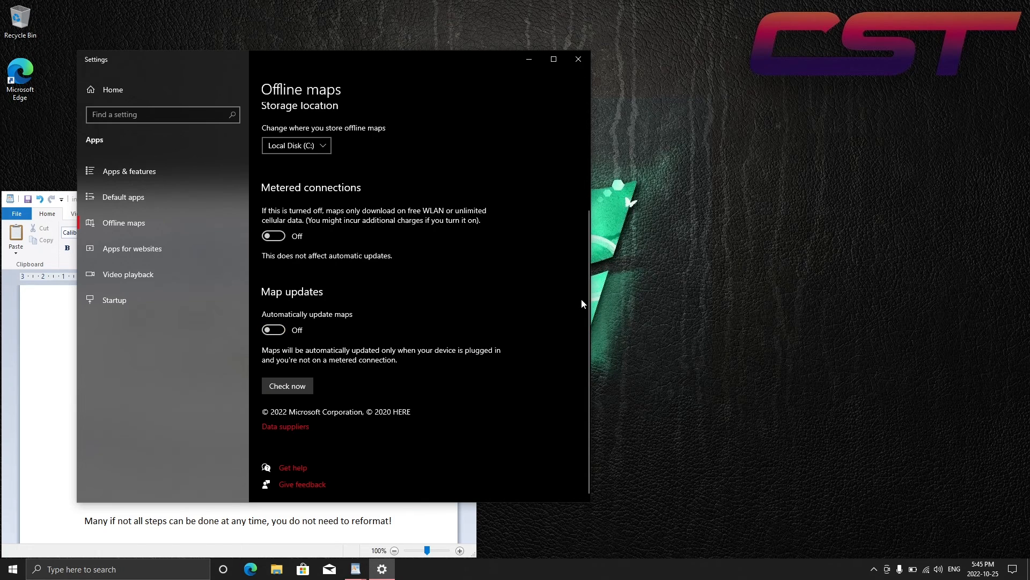
pyautogui.scroll(3, 587, 333)
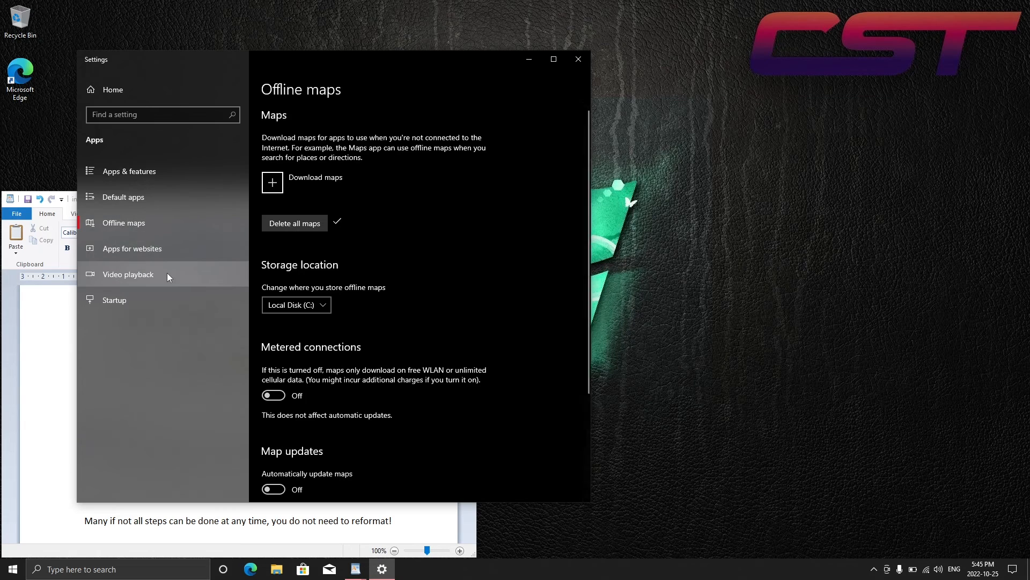
# Review which apps run at startup, and close the Settings window
pyautogui.click(163, 305)
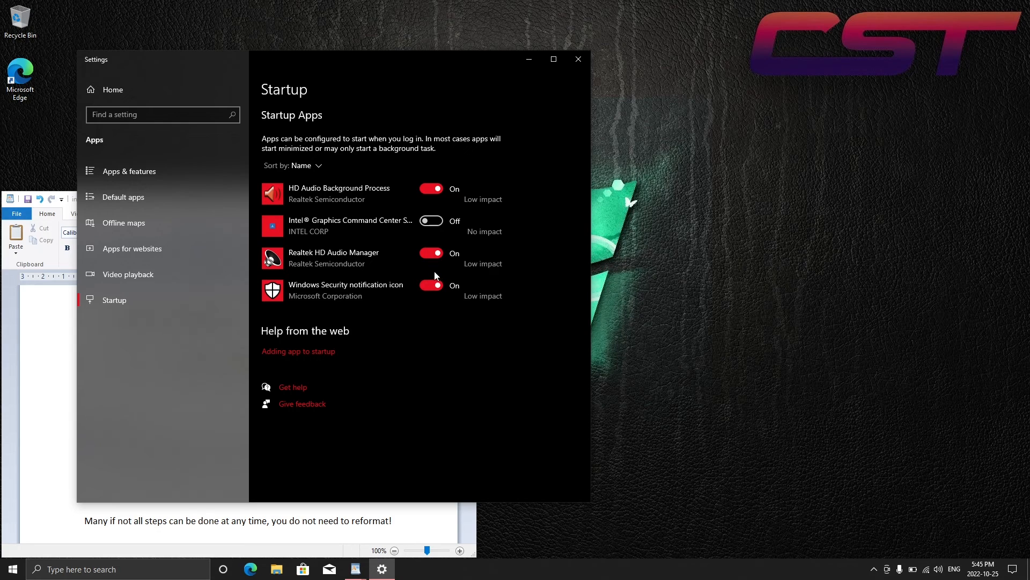
pyautogui.click(166, 87)
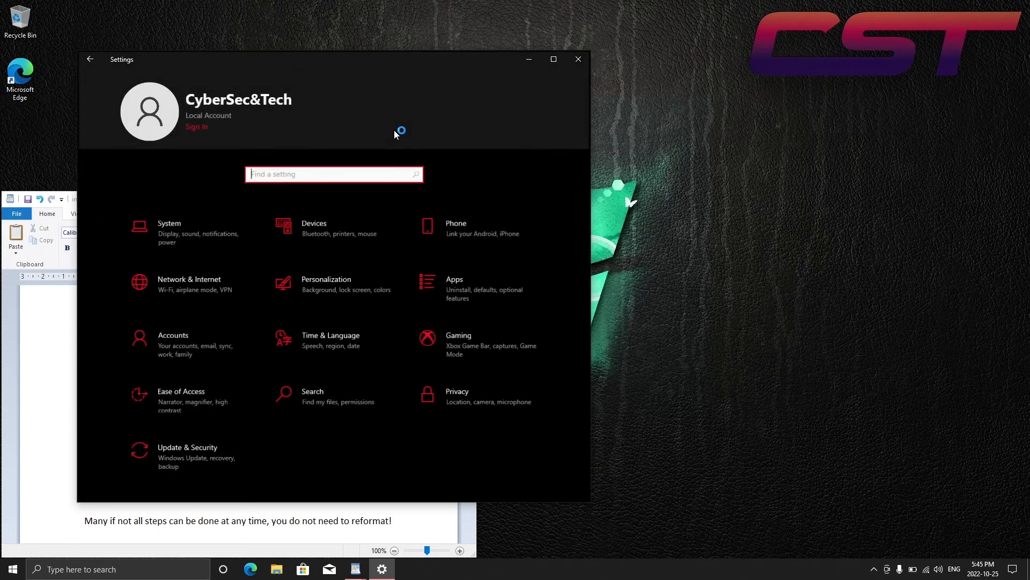
pyautogui.click(579, 60)
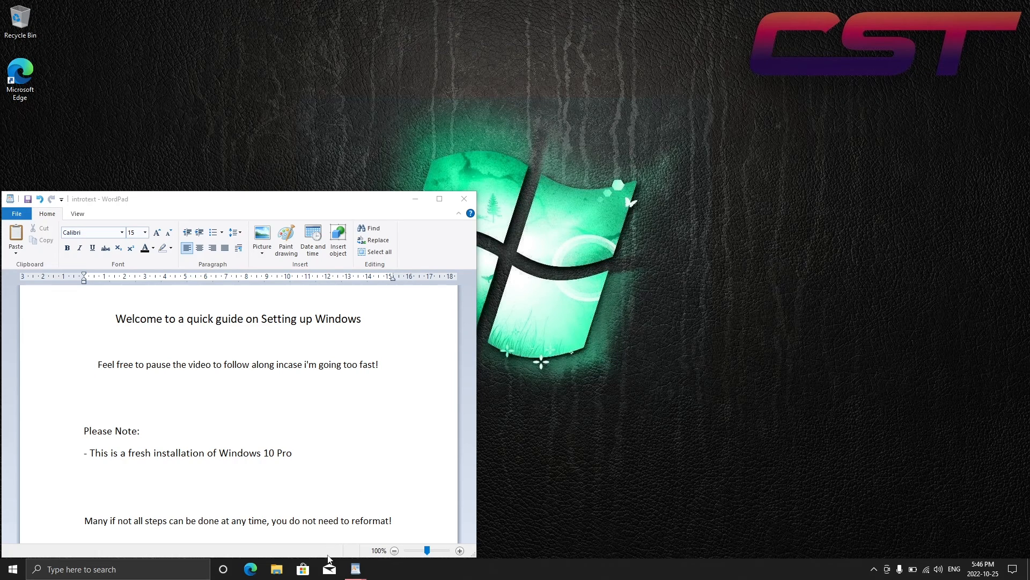
# Unpin Mail and Microsoft Store from the taskbar
pyautogui.rightClick(329, 573)
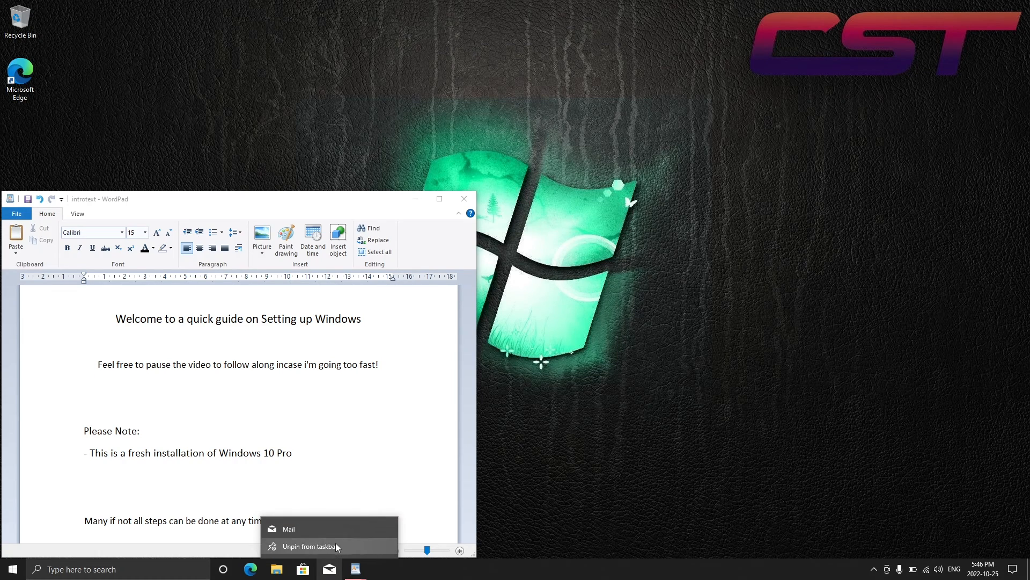
pyautogui.click(328, 547)
pyautogui.rightClick(305, 569)
pyautogui.click(317, 548)
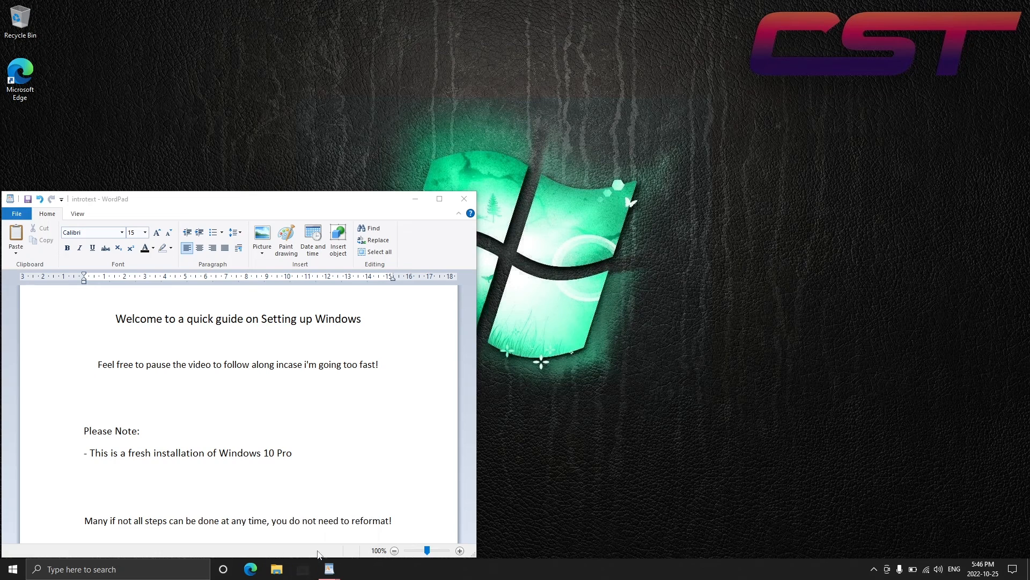
# Search Windows for "microphone" and open the microphone privacy settings
pyautogui.click(187, 569)
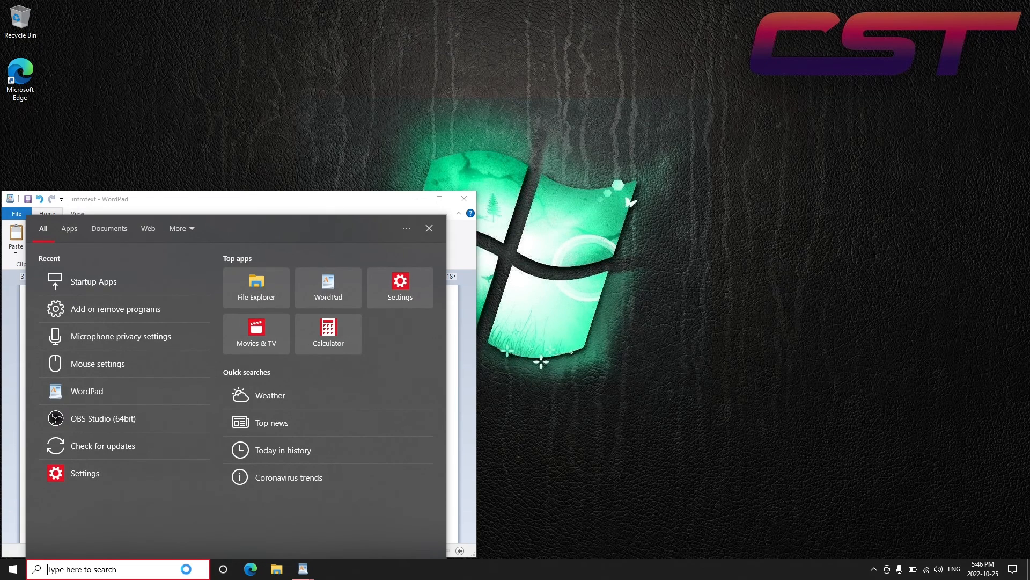
pyautogui.write('microphone')
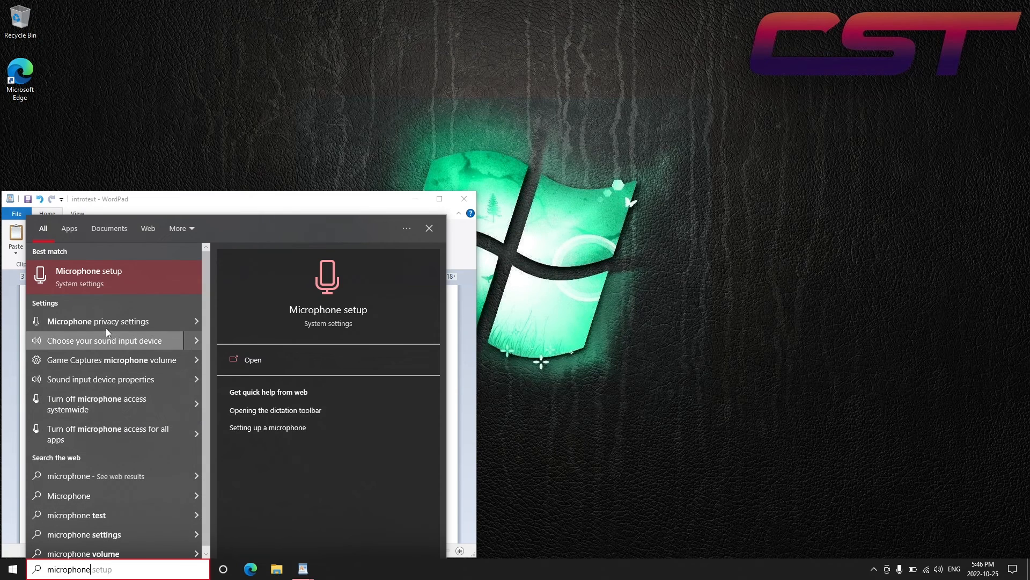
pyautogui.click(161, 321)
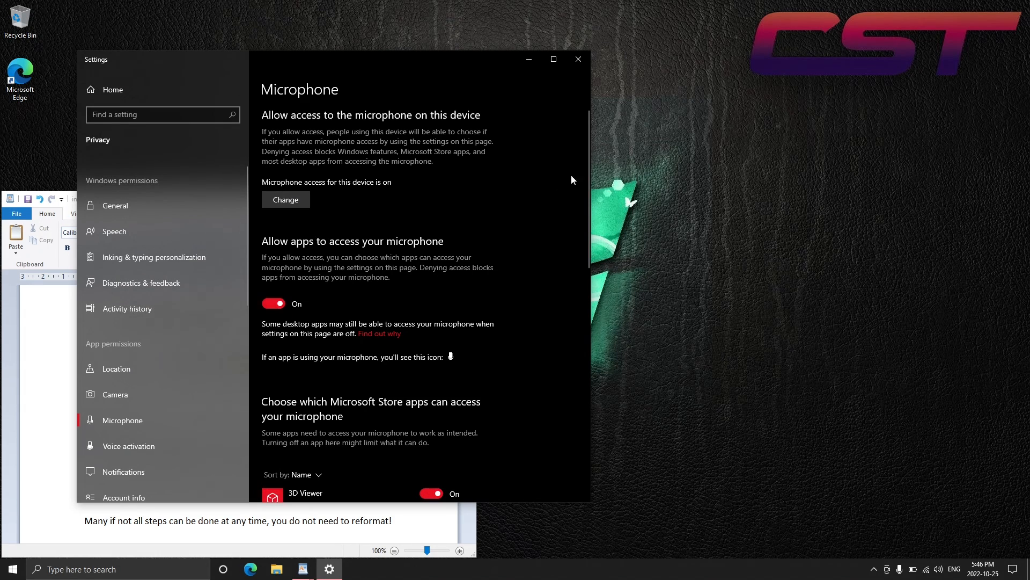
# Turn off microphone access for apps and for the whole device
pyautogui.moveTo(589, 174); pyautogui.dragTo(564, 193)
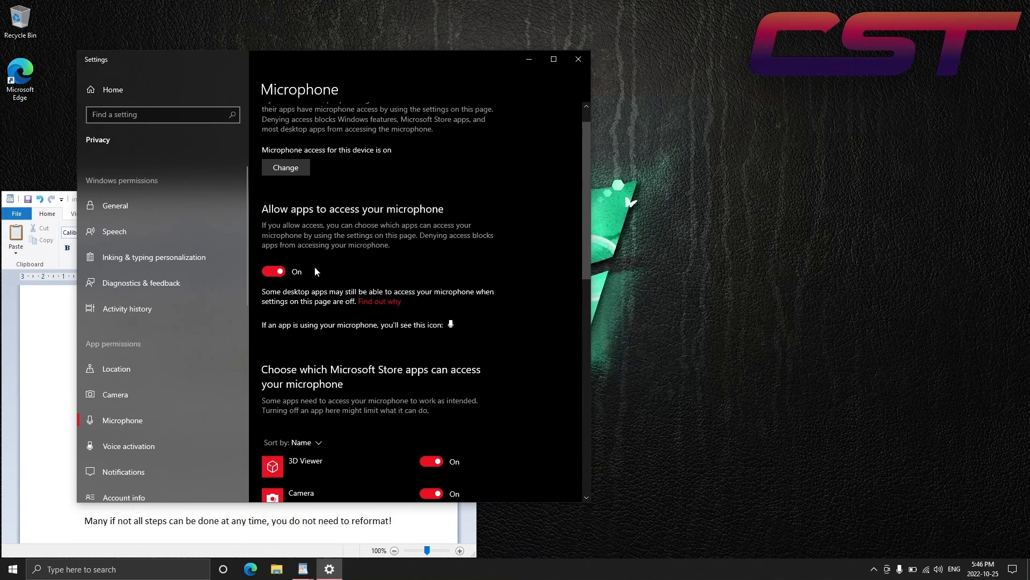
pyautogui.click(275, 272)
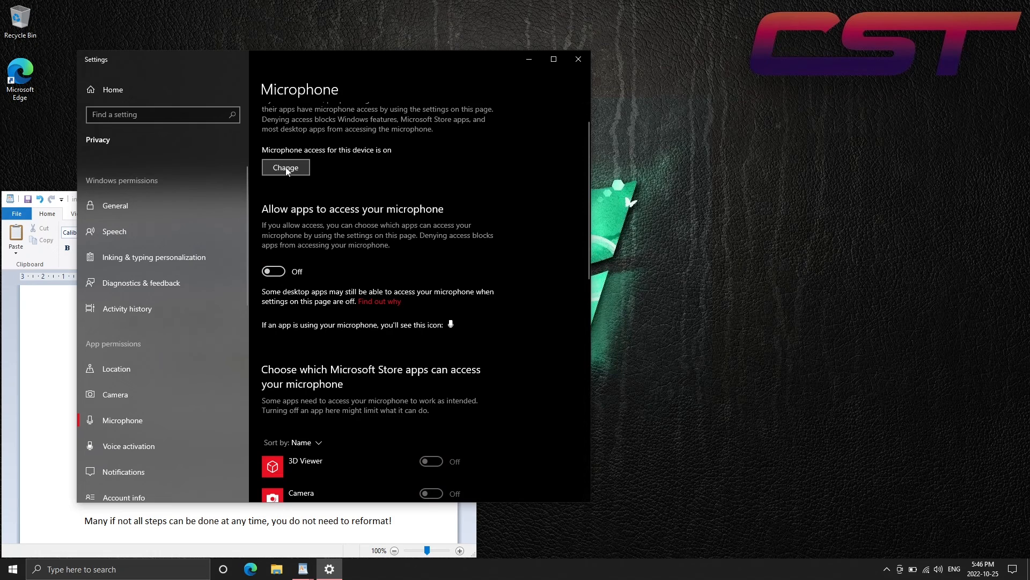
pyautogui.click(288, 169)
pyautogui.click(237, 133)
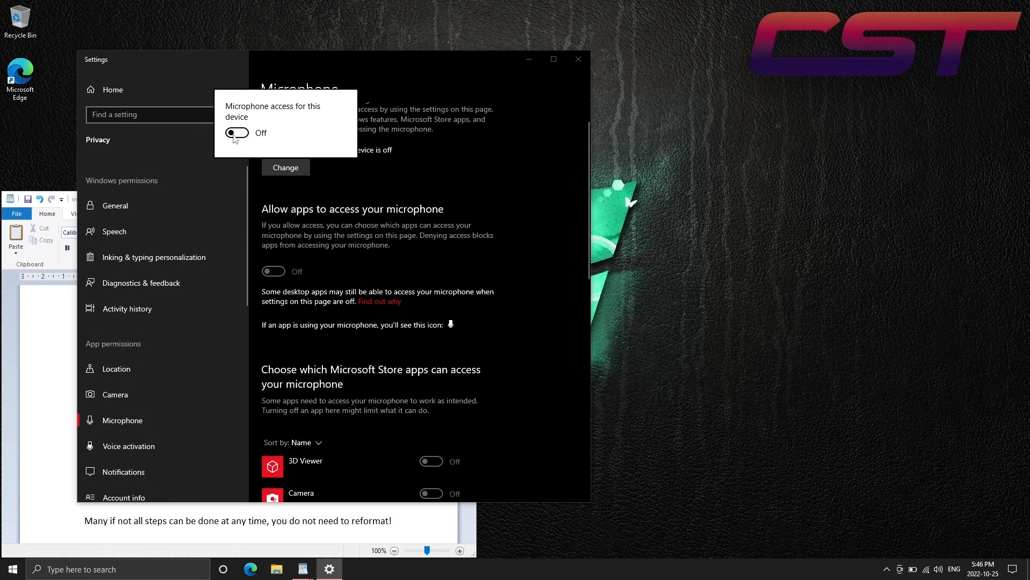
pyautogui.click(217, 314)
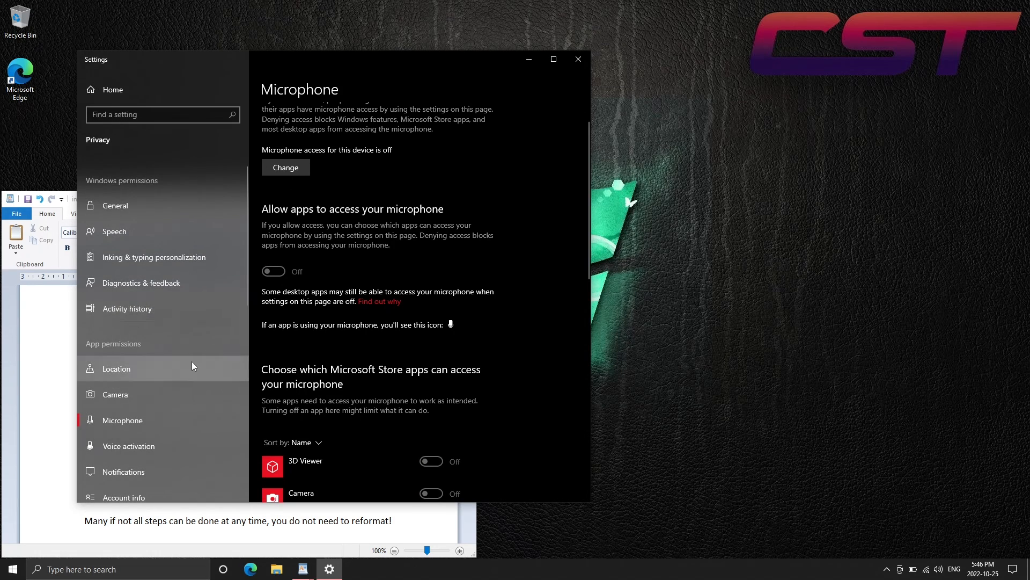
# Turn off camera access for apps and for the whole device in the privacy settings
pyautogui.click(153, 398)
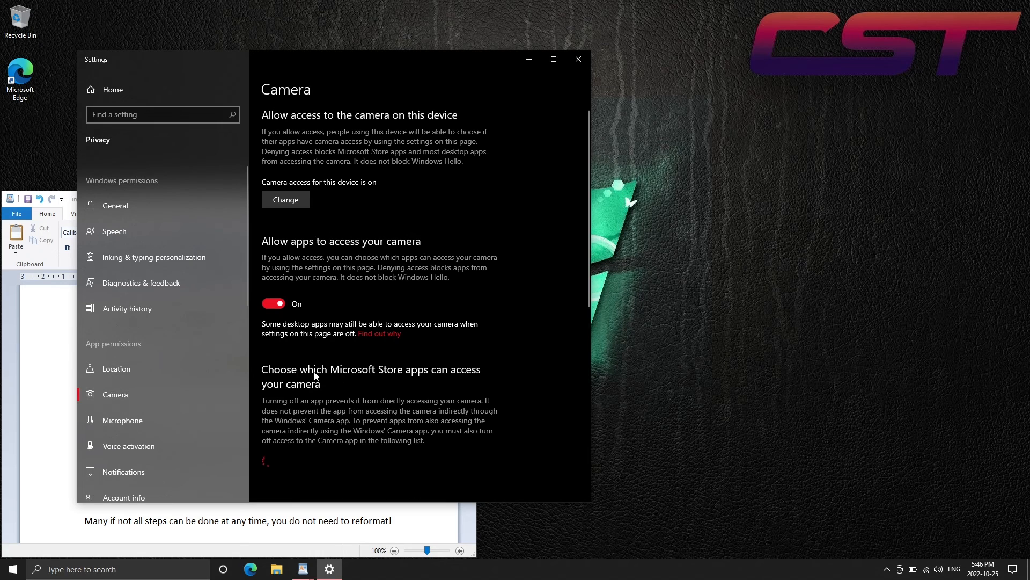
pyautogui.moveTo(585, 200); pyautogui.dragTo(571, 170)
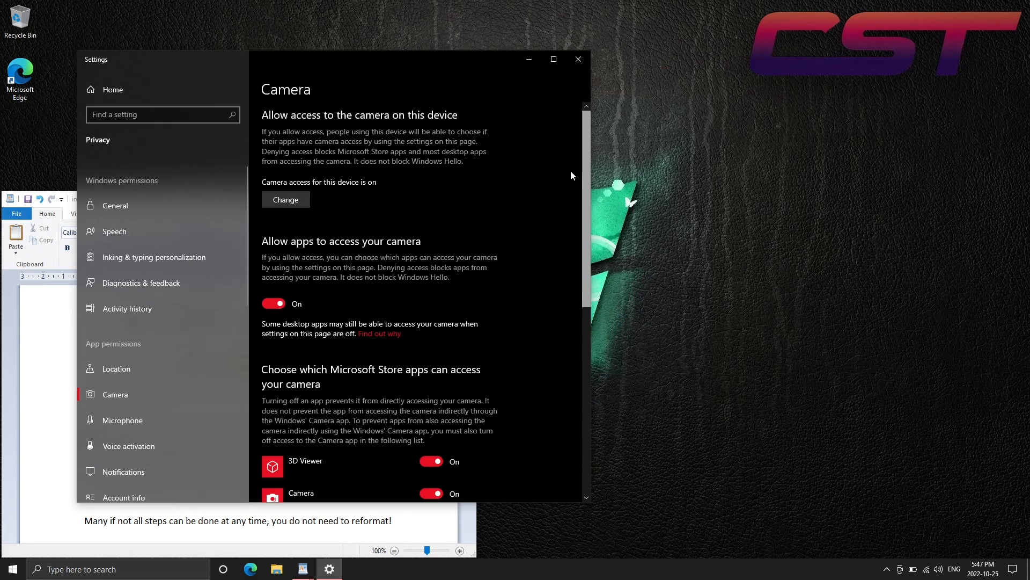
pyautogui.click(274, 304)
pyautogui.click(290, 202)
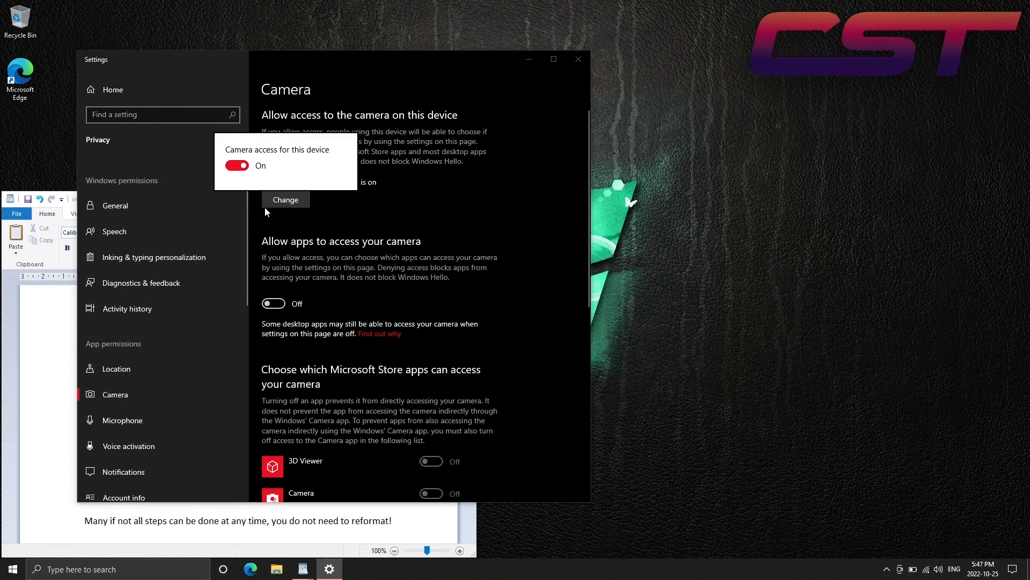
pyautogui.click(236, 165)
pyautogui.click(330, 83)
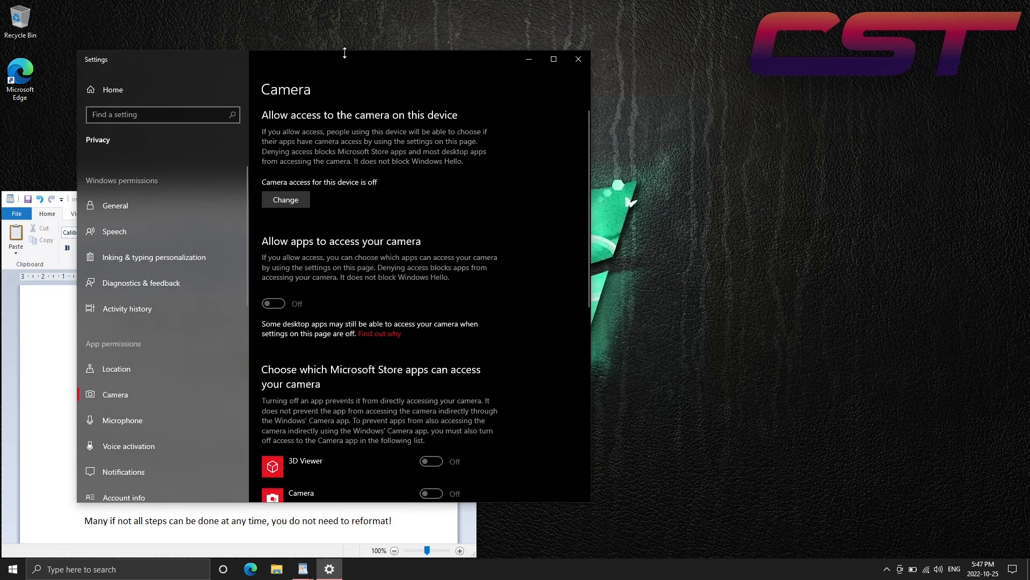
# Extend the Settings window up to the top of the desktop and minimize the WordPad document
pyautogui.moveTo(345, 52); pyautogui.dragTo(345, 4)
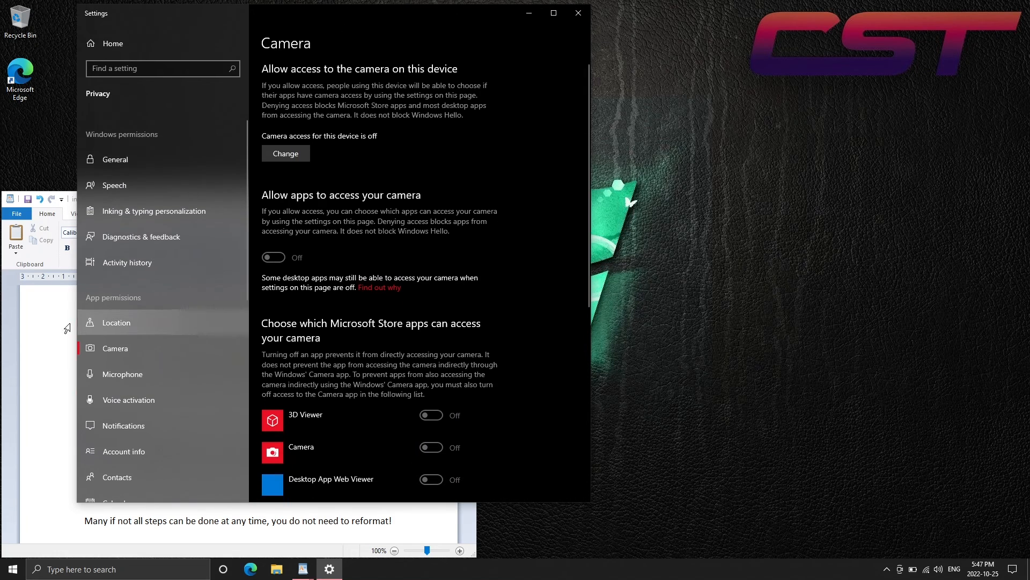
pyautogui.click(48, 323)
pyautogui.click(415, 199)
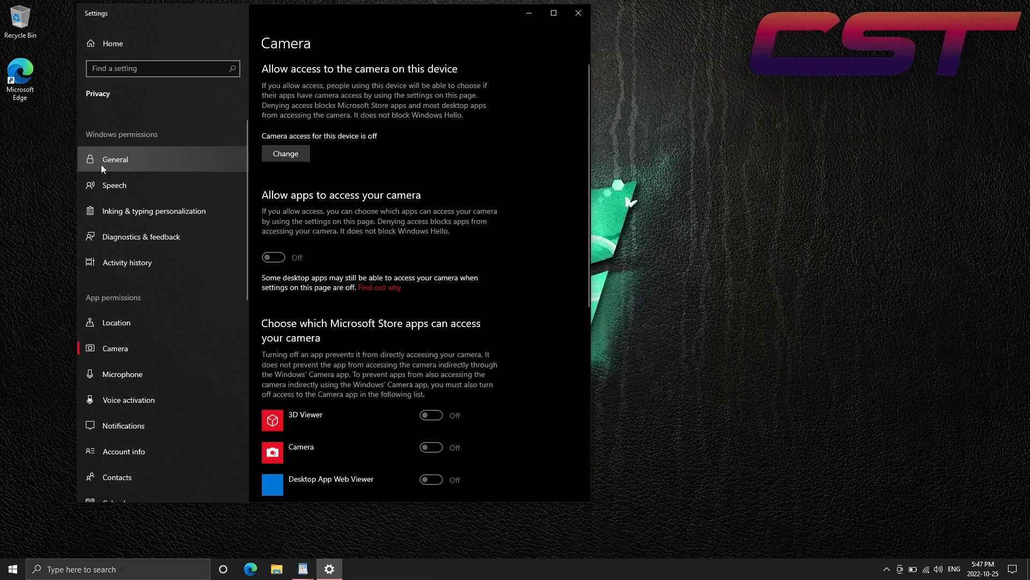
# Disable language list access for websites, app launch tracking and suggested Settings content in the General privacy options
pyautogui.click(113, 164)
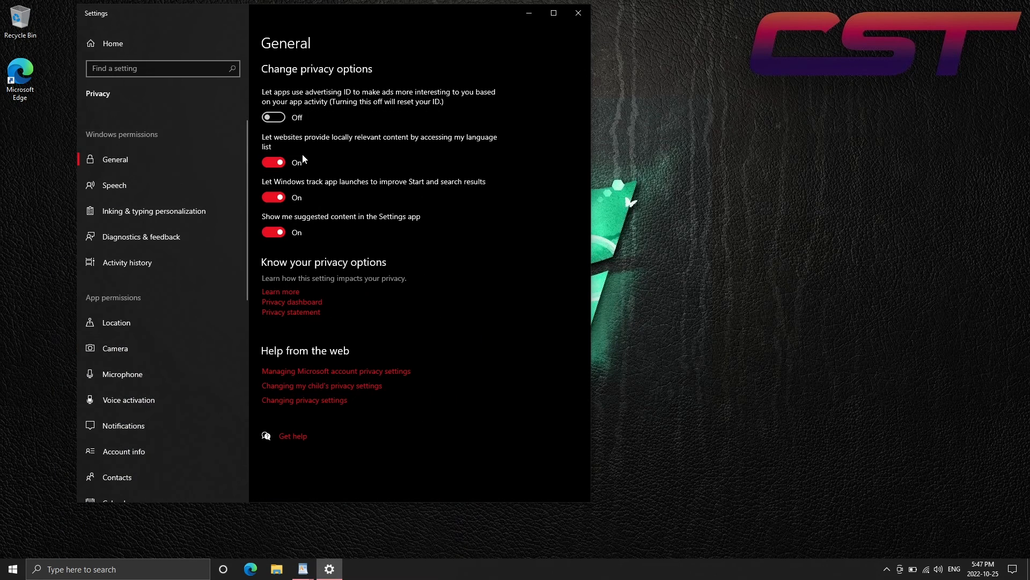
pyautogui.click(277, 164)
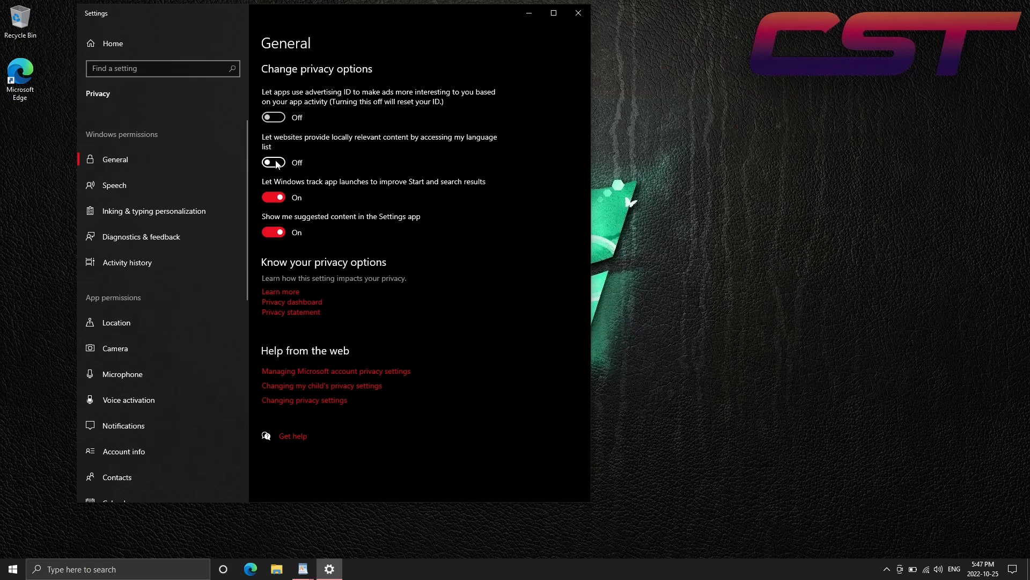
pyautogui.click(274, 199)
pyautogui.click(275, 232)
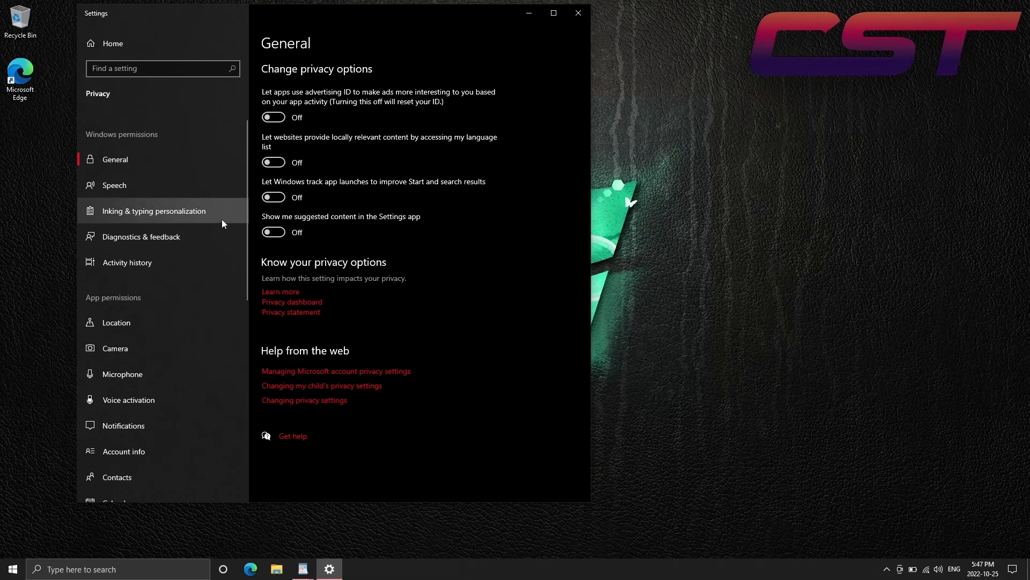
# Check the online speech recognition setting and turn off inking and typing personalization
pyautogui.click(173, 183)
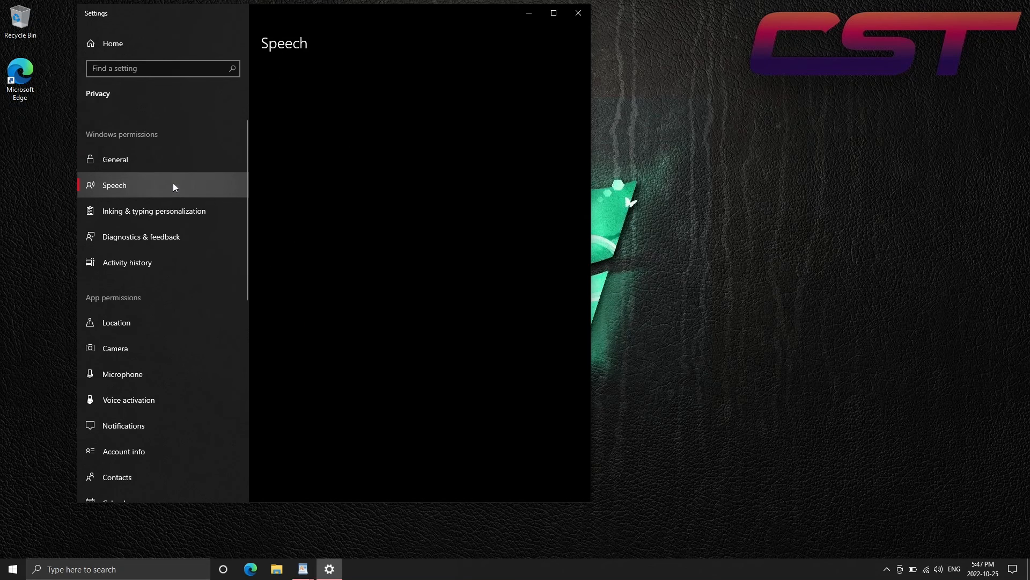
pyautogui.click(207, 210)
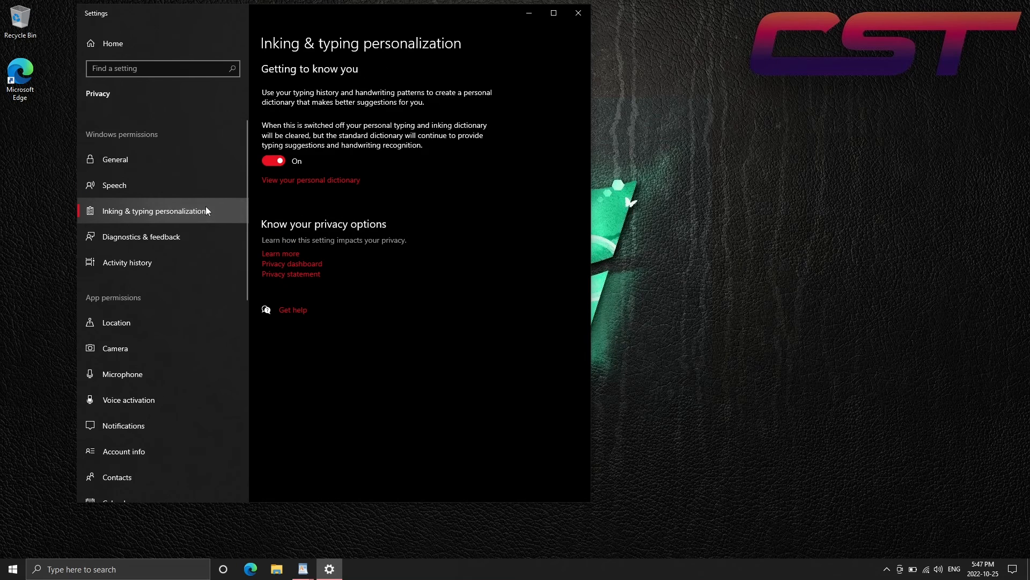
pyautogui.click(272, 161)
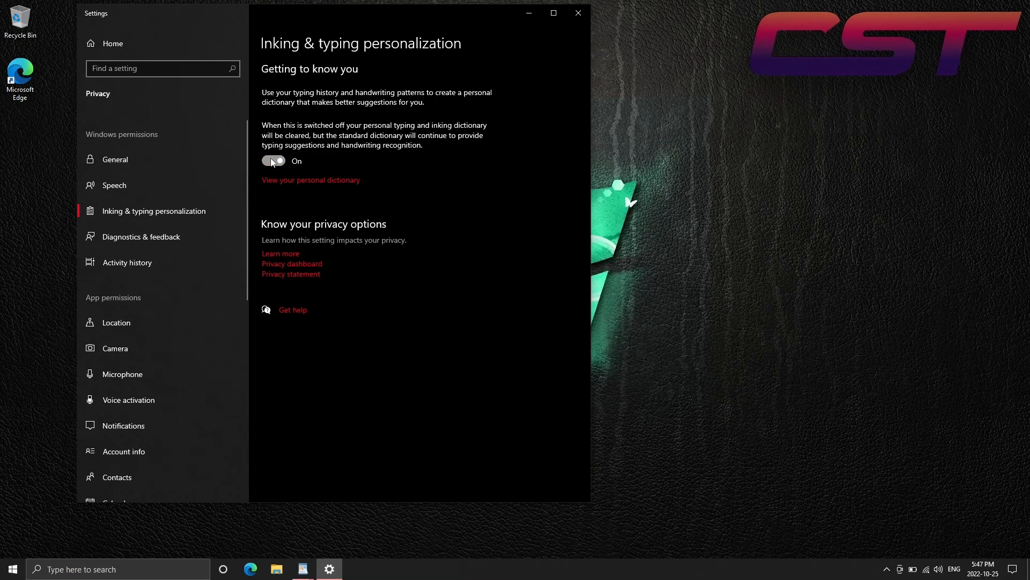
# Delete the diagnostic data that Microsoft has collected about this device
pyautogui.click(200, 234)
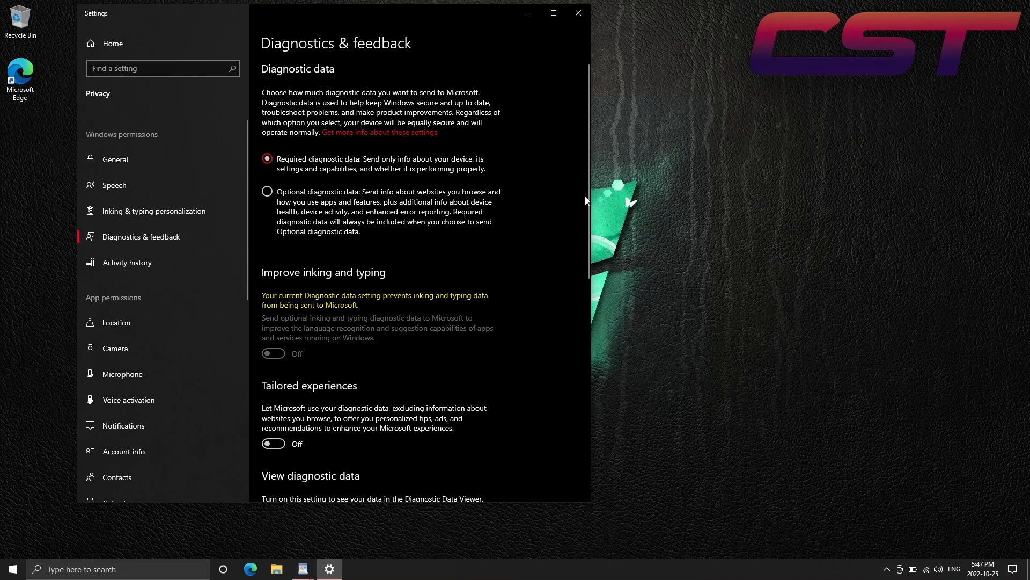
pyautogui.moveTo(585, 196); pyautogui.dragTo(509, 324)
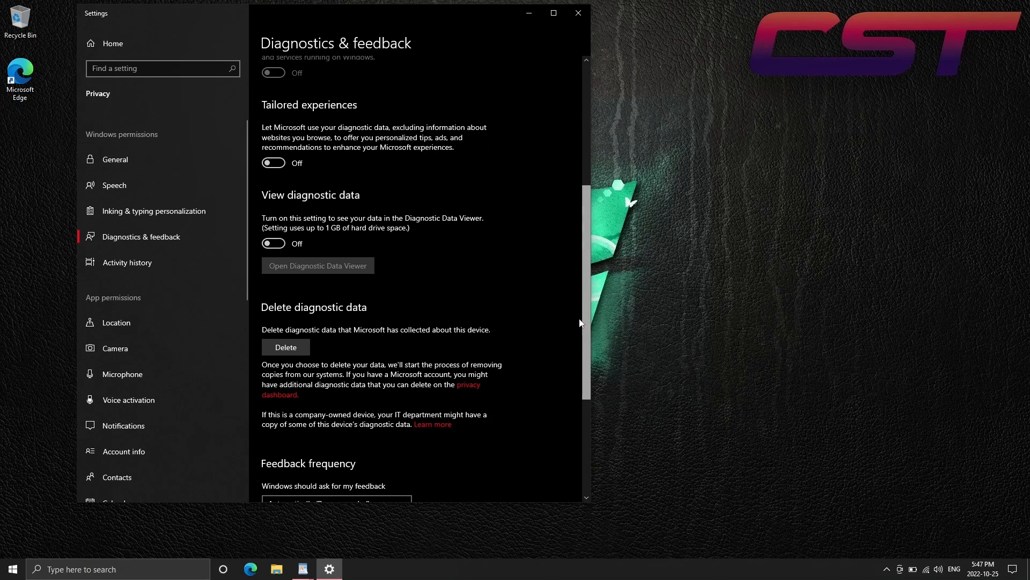
pyautogui.click(299, 347)
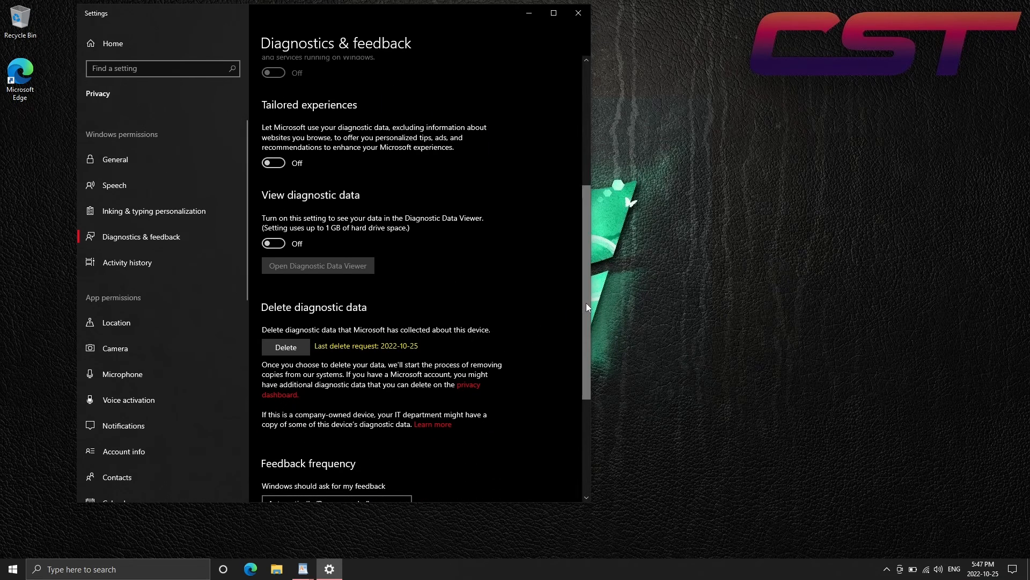
# Set the Windows feedback frequency to Never
pyautogui.moveTo(587, 307); pyautogui.dragTo(506, 379)
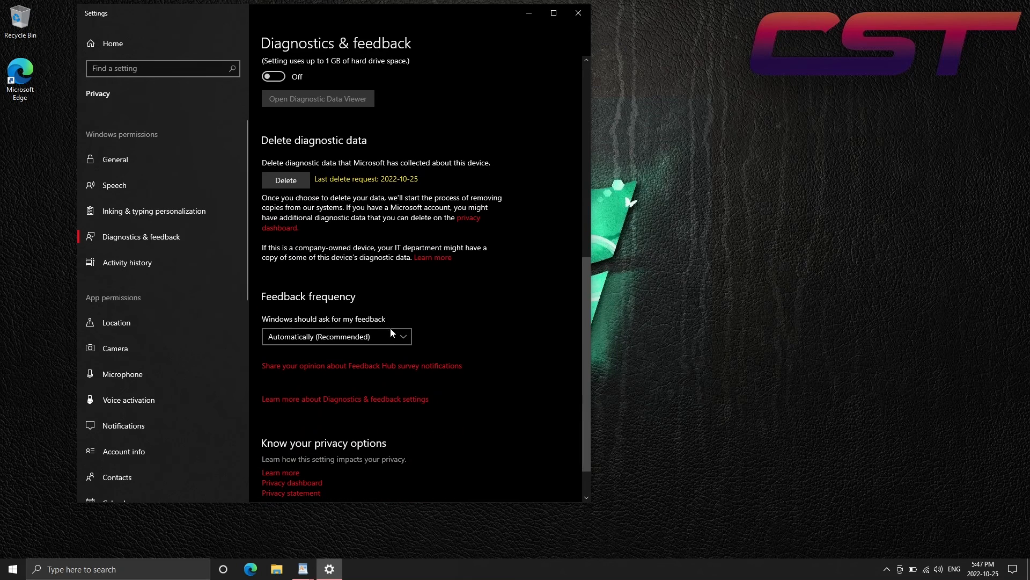
pyautogui.click(404, 337)
pyautogui.click(359, 405)
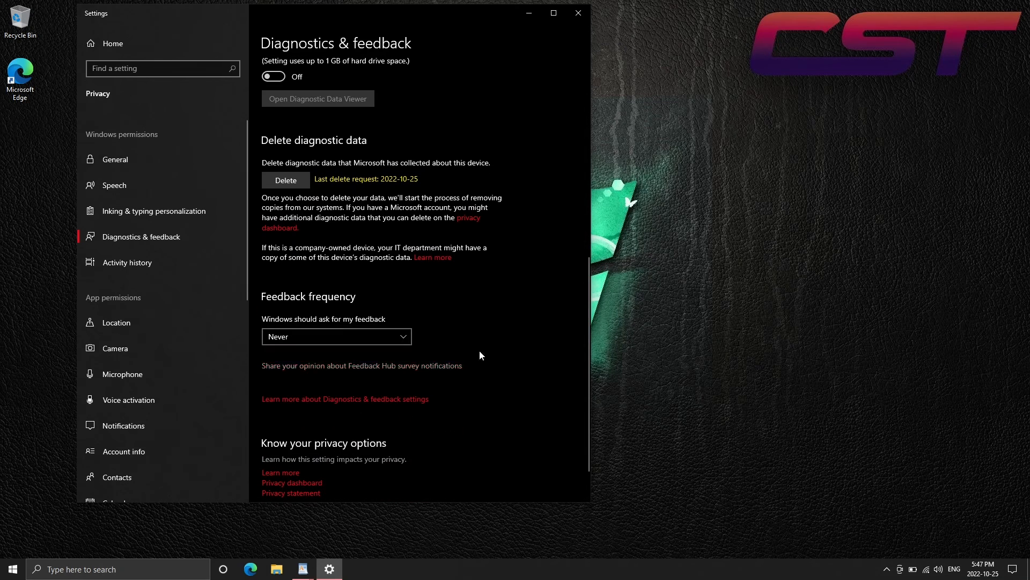
pyautogui.moveTo(589, 329); pyautogui.dragTo(585, 111)
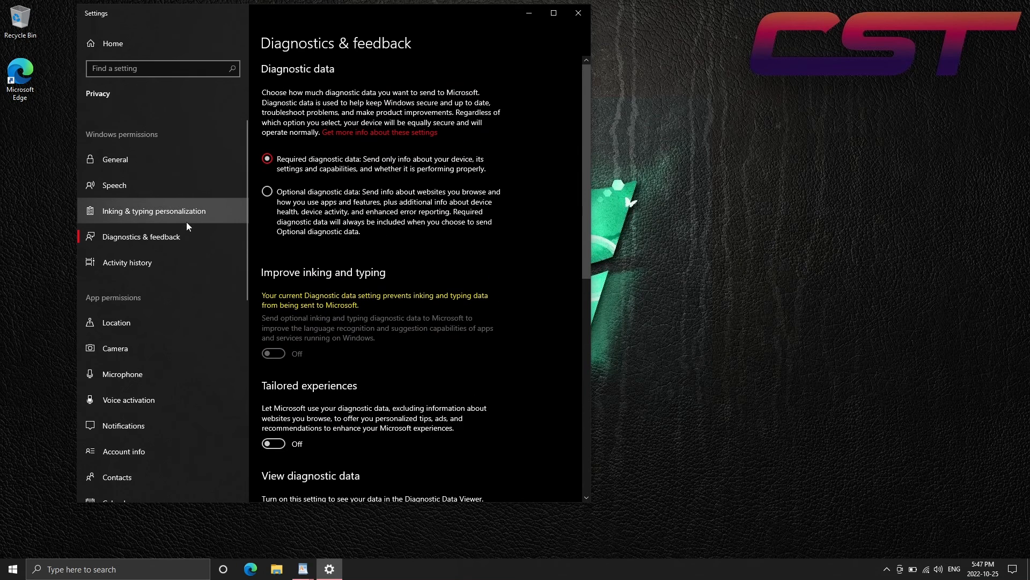
# Disable storing the activity history on this device
pyautogui.click(182, 260)
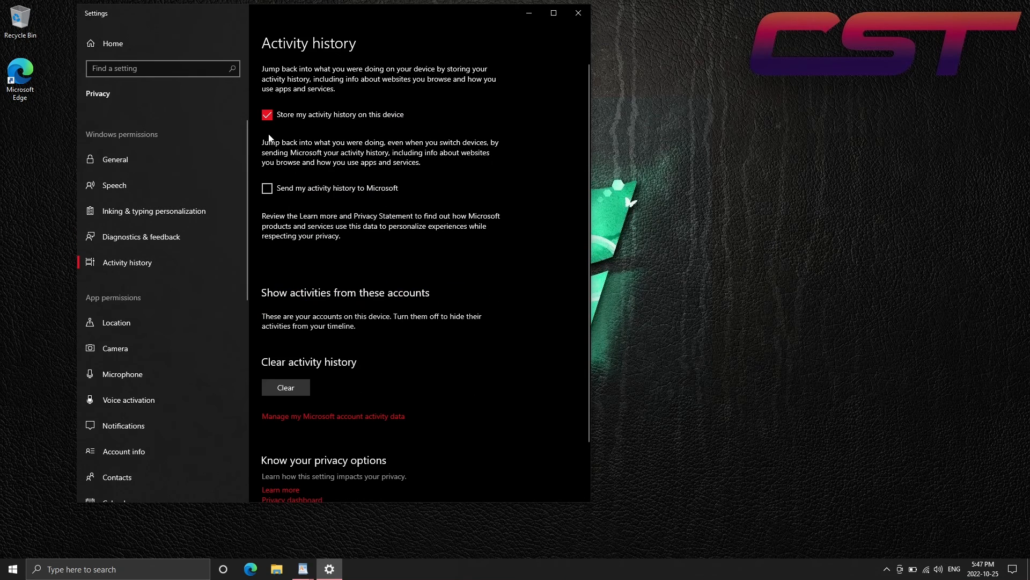
pyautogui.click(269, 116)
pyautogui.moveTo(587, 180); pyautogui.dragTo(585, 253)
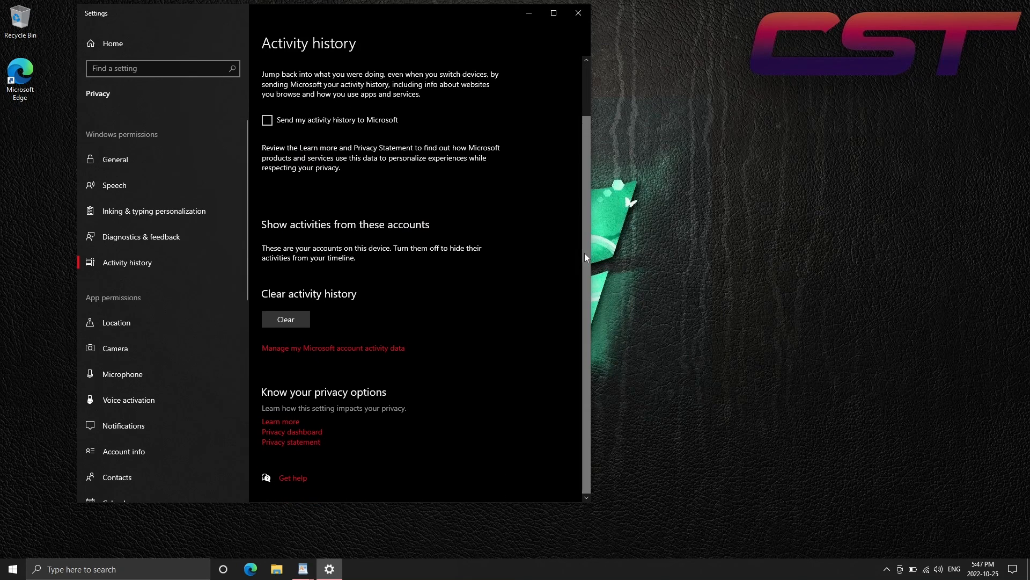
# Clear the activity history for all devices
pyautogui.click(285, 319)
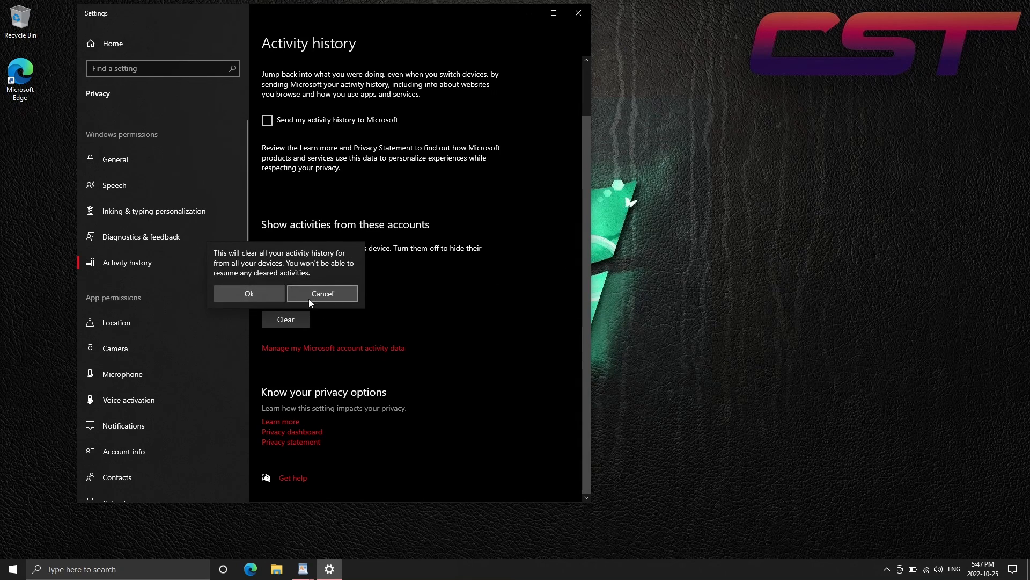
pyautogui.click(249, 295)
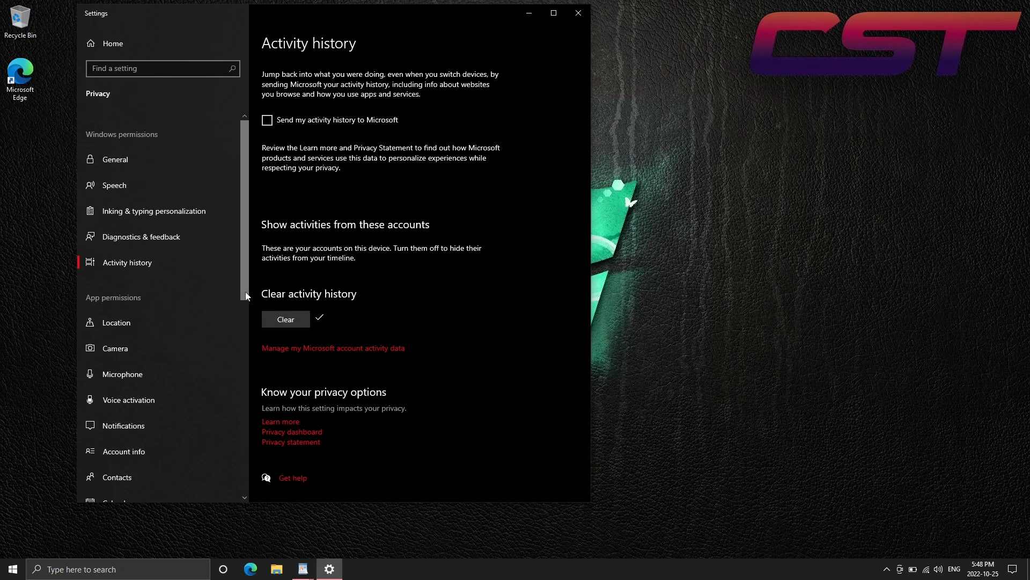
# Check the app permissions for location, camera, microphone and voice activation
pyautogui.moveTo(249, 294); pyautogui.dragTo(249, 330)
pyautogui.click(158, 261)
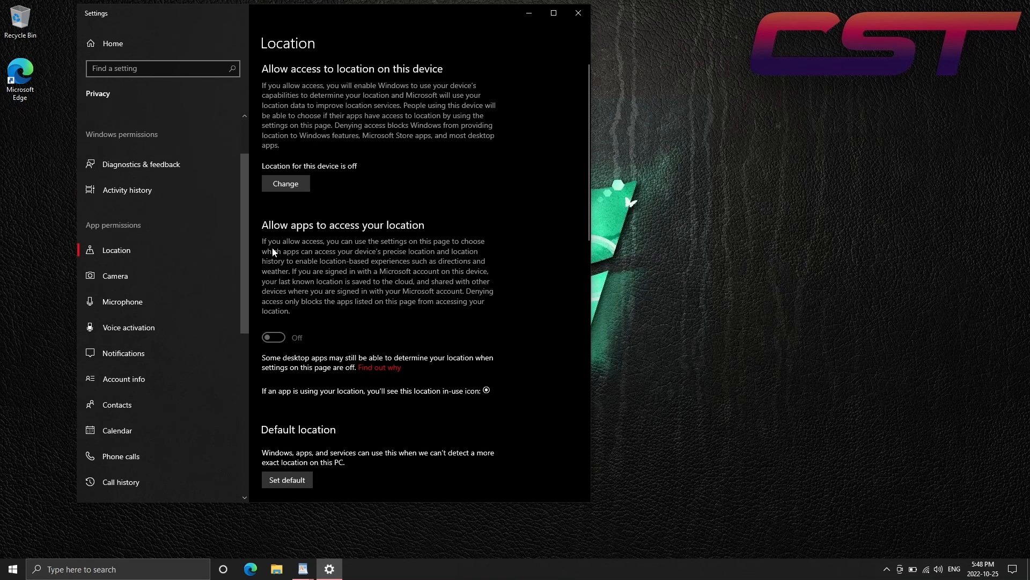
pyautogui.click(189, 271)
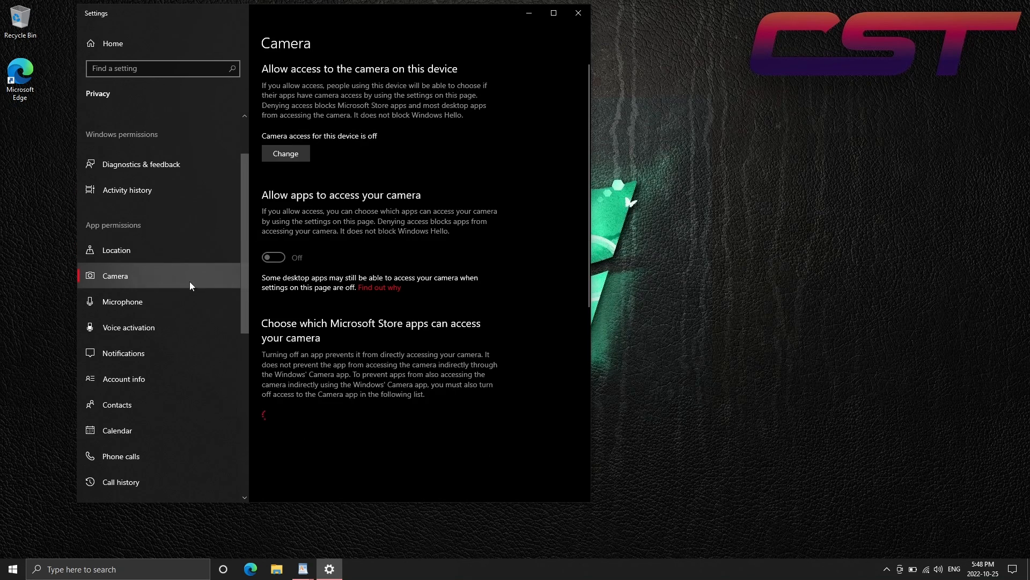
pyautogui.click(185, 301)
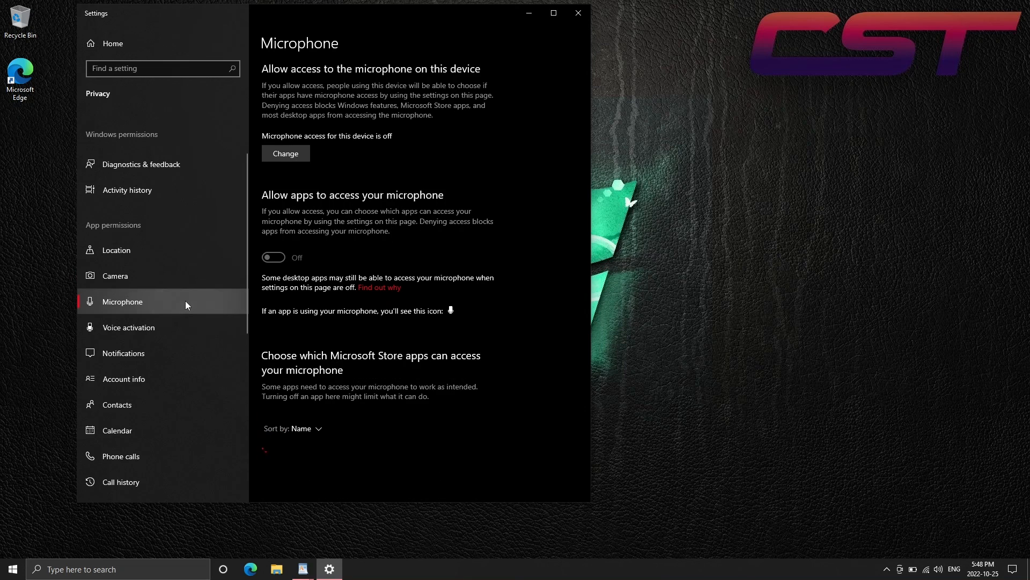
pyautogui.click(180, 330)
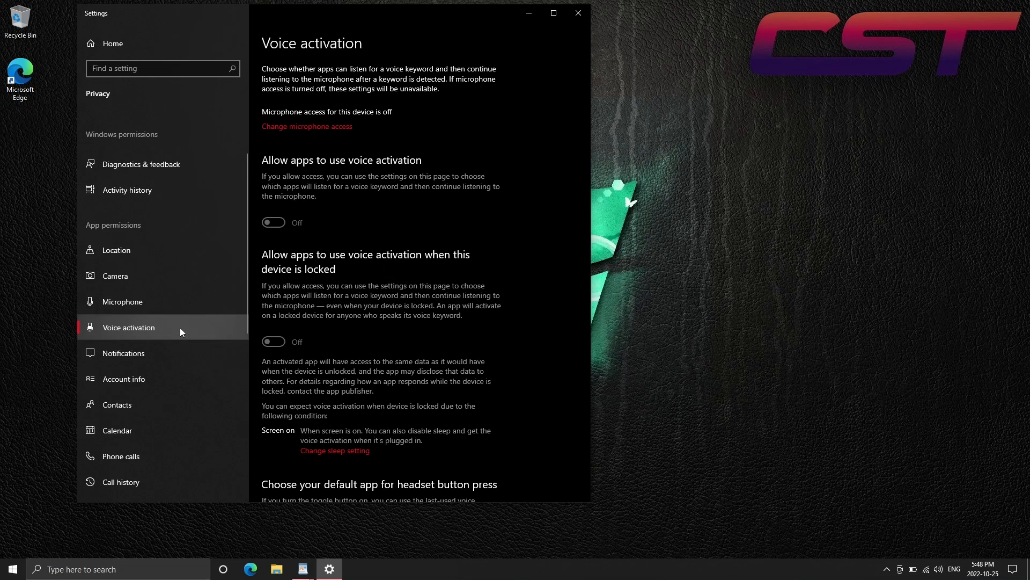
# Turn off notification access for apps and for this device
pyautogui.click(176, 353)
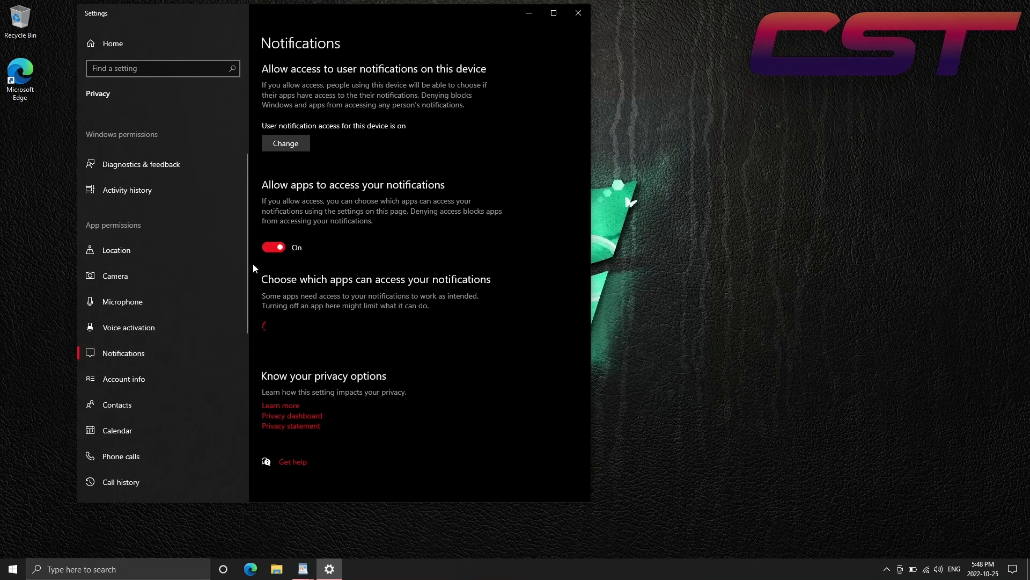
pyautogui.click(274, 250)
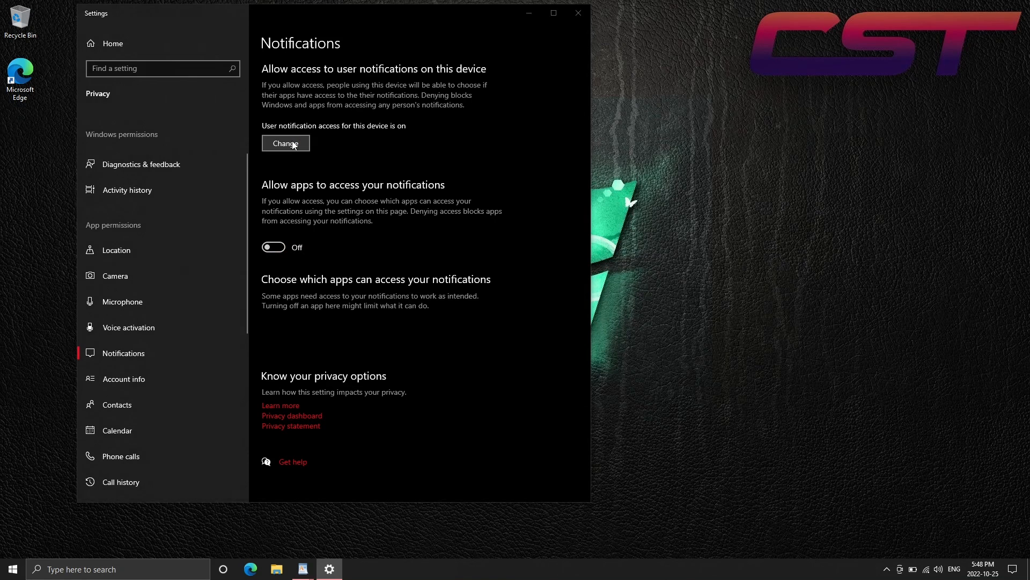
pyautogui.click(290, 144)
pyautogui.click(237, 109)
pyautogui.click(246, 186)
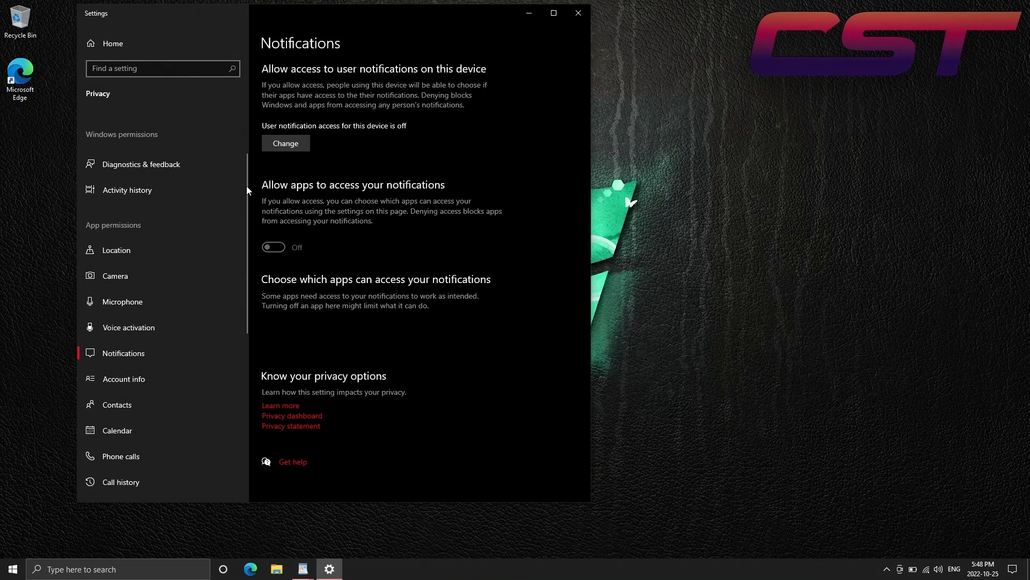
# Turn off account info access for apps and for this device
pyautogui.moveTo(246, 194); pyautogui.dragTo(243, 230)
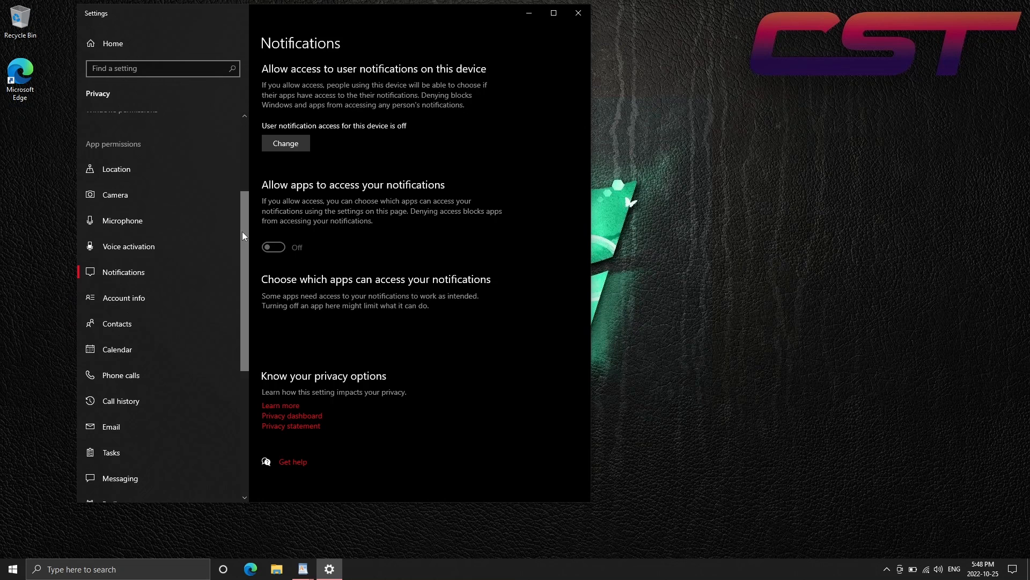
pyautogui.click(187, 297)
pyautogui.click(273, 257)
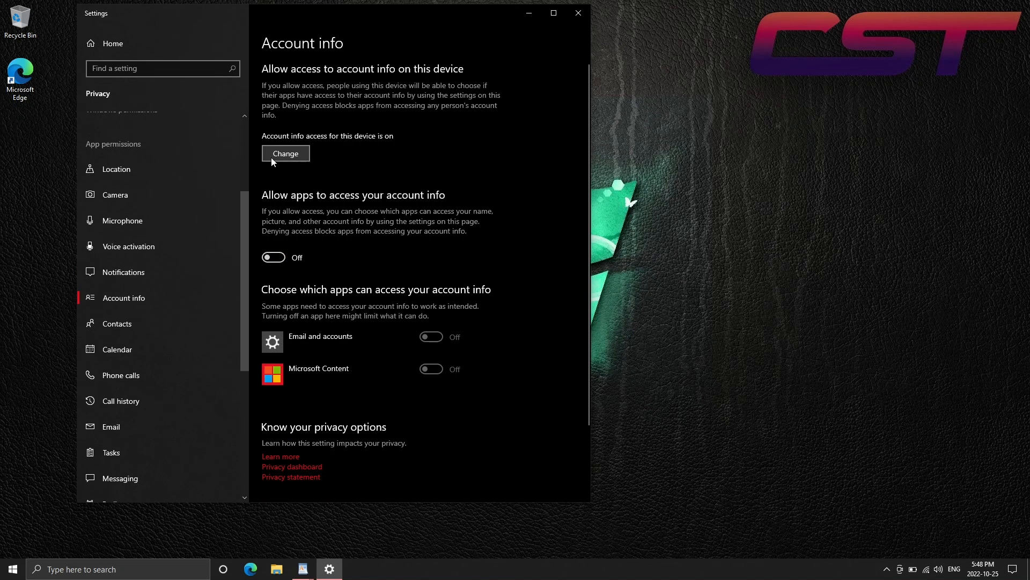
pyautogui.click(285, 153)
pyautogui.click(237, 119)
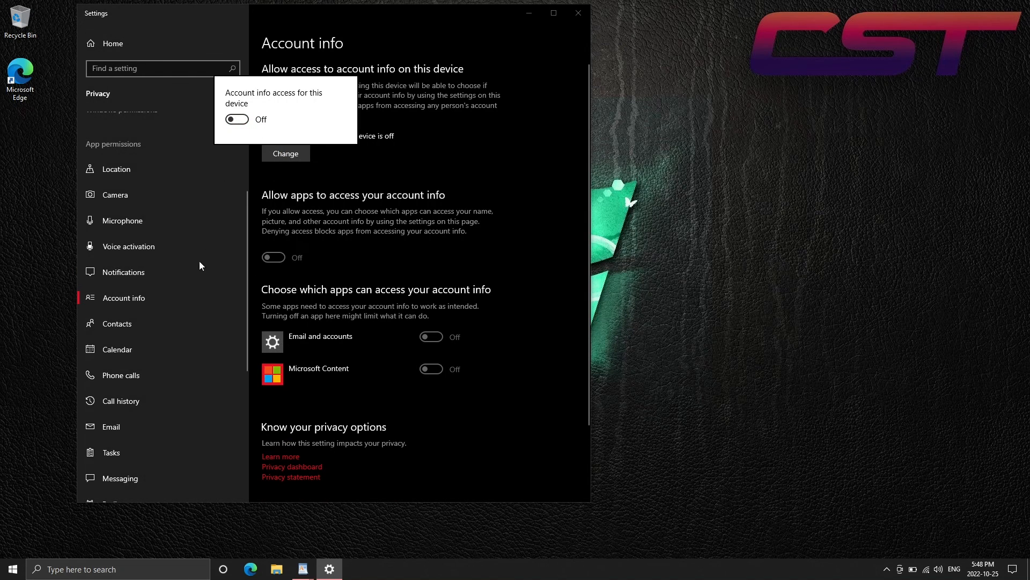
pyautogui.click(163, 322)
# Turn off contacts access for apps and for this device
pyautogui.click(153, 323)
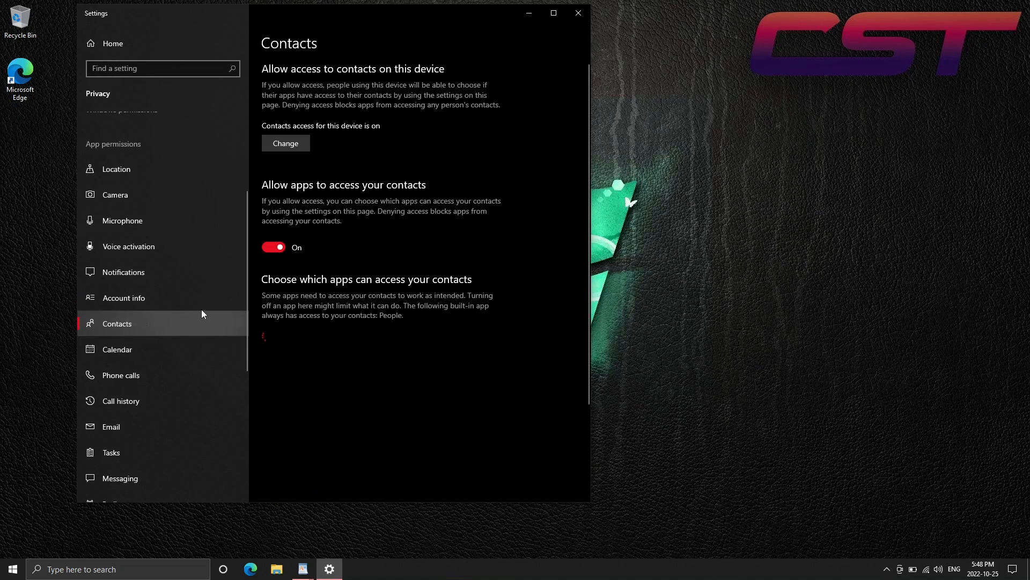
pyautogui.click(263, 251)
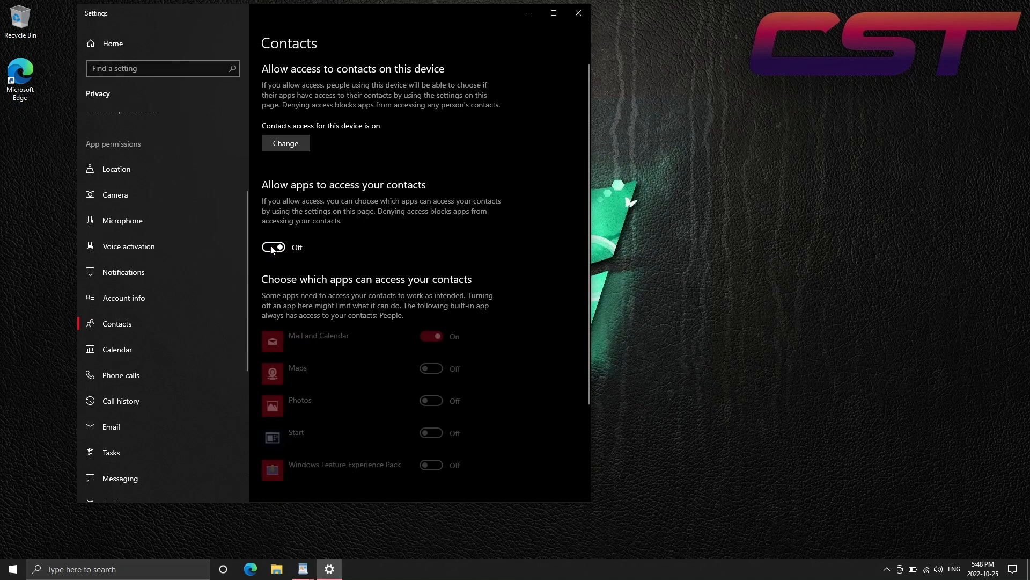
pyautogui.click(285, 144)
pyautogui.click(237, 111)
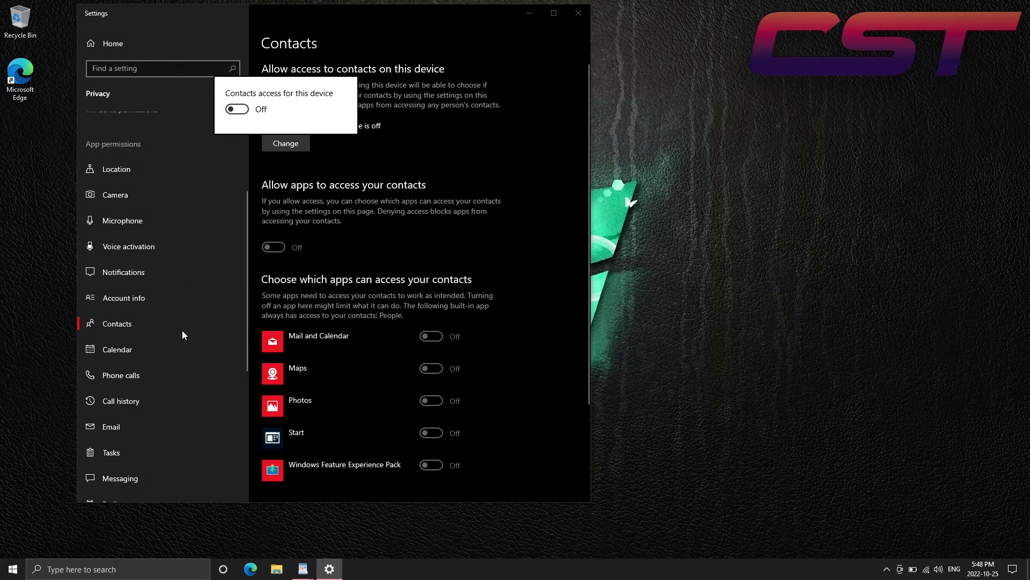
pyautogui.click(171, 359)
# Turn off calendar access for apps and for this device
pyautogui.click(172, 359)
pyautogui.click(275, 252)
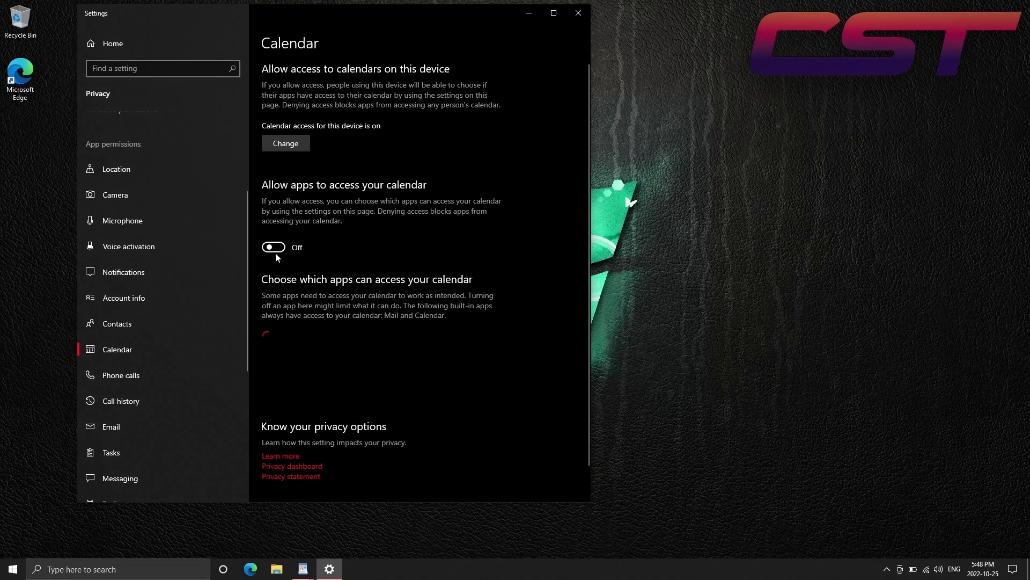
pyautogui.click(286, 145)
pyautogui.click(237, 110)
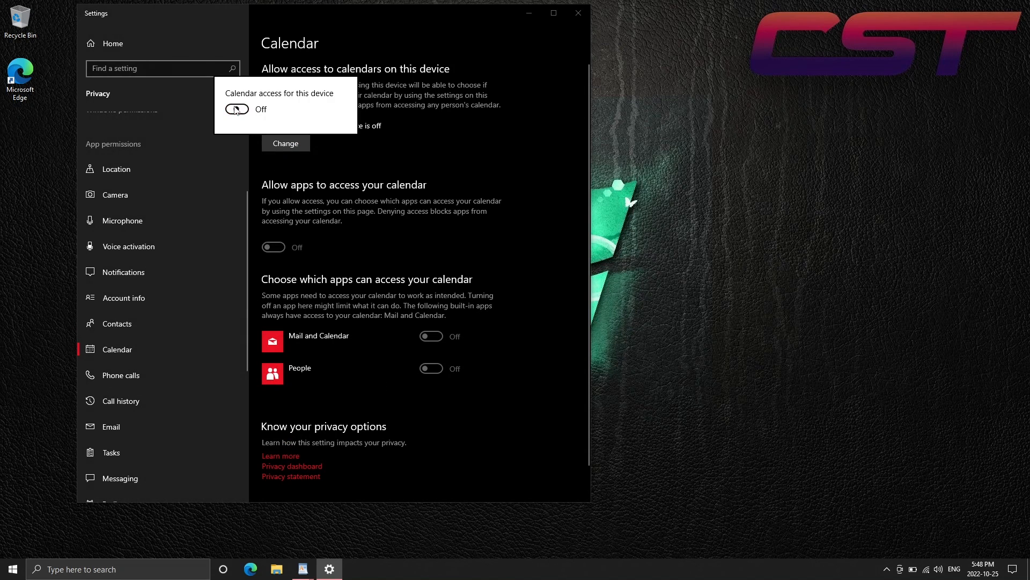
pyautogui.click(166, 374)
# Turn off phone call access for apps and for this device
pyautogui.click(164, 374)
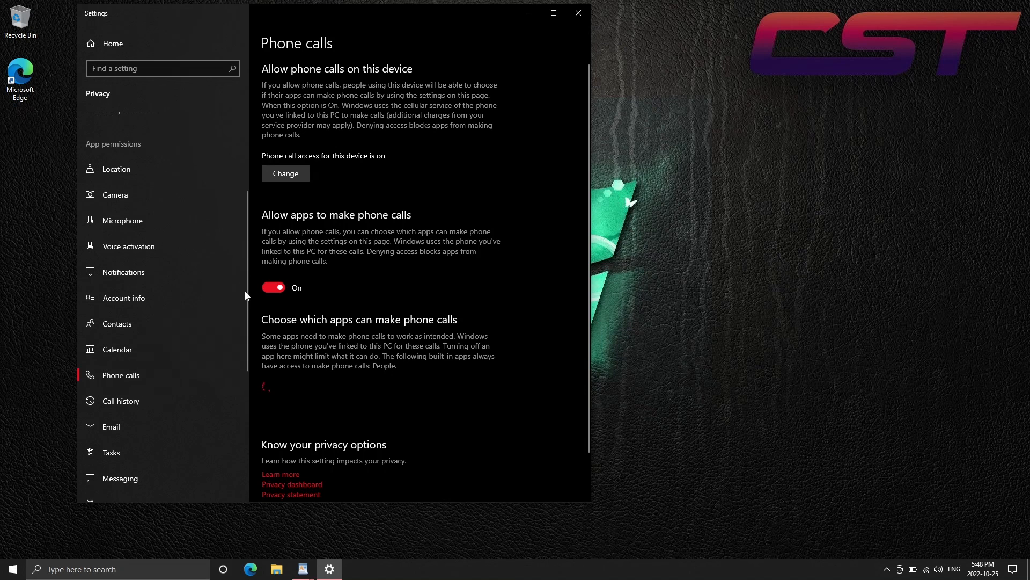
pyautogui.click(274, 288)
pyautogui.click(283, 175)
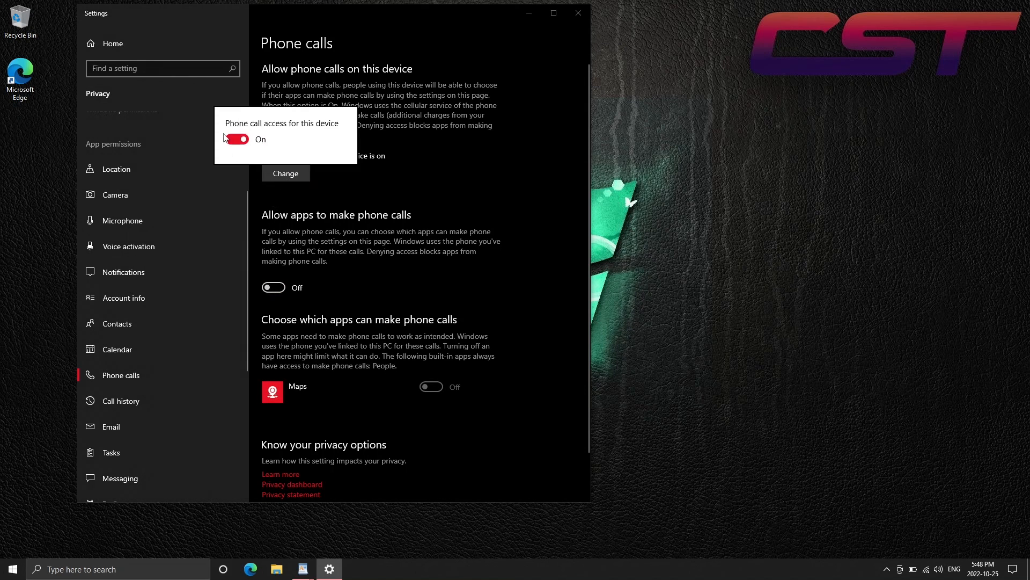
pyautogui.click(228, 139)
pyautogui.click(173, 402)
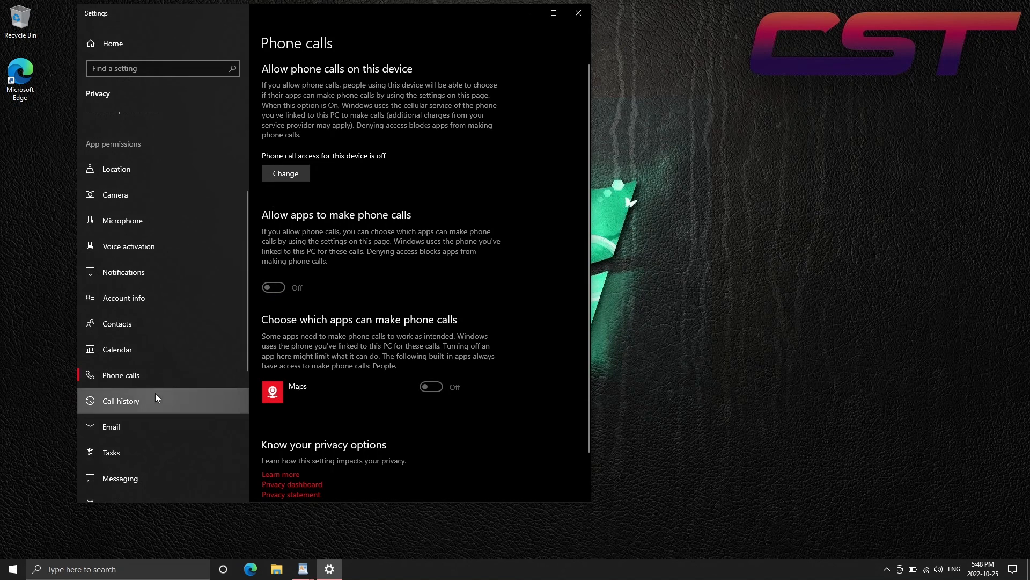
# Turn off call history access for apps and for this device
pyautogui.click(156, 397)
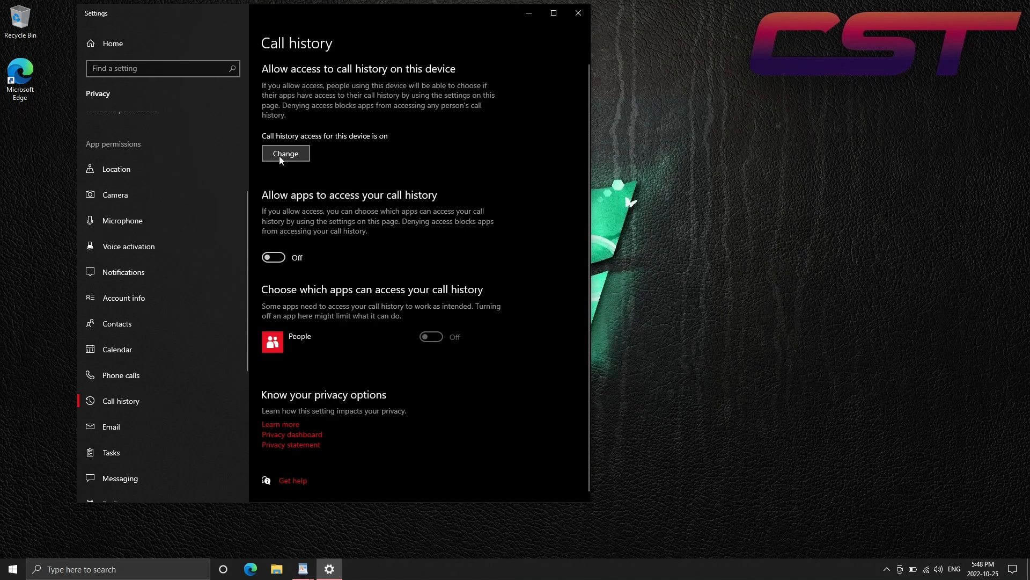
pyautogui.click(286, 153)
pyautogui.click(237, 119)
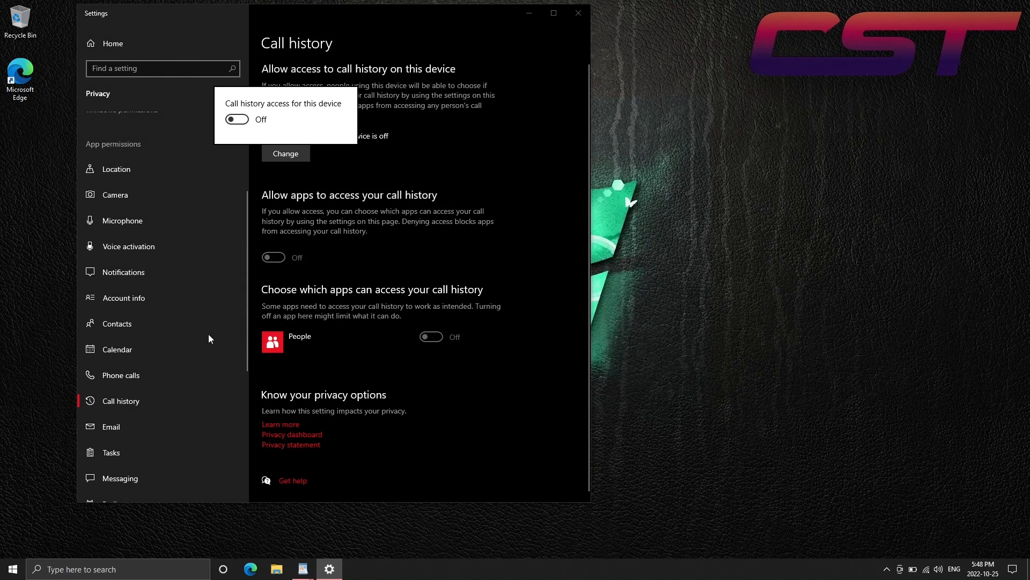
pyautogui.click(177, 414)
# Turn off email access for apps and for this device
pyautogui.click(175, 418)
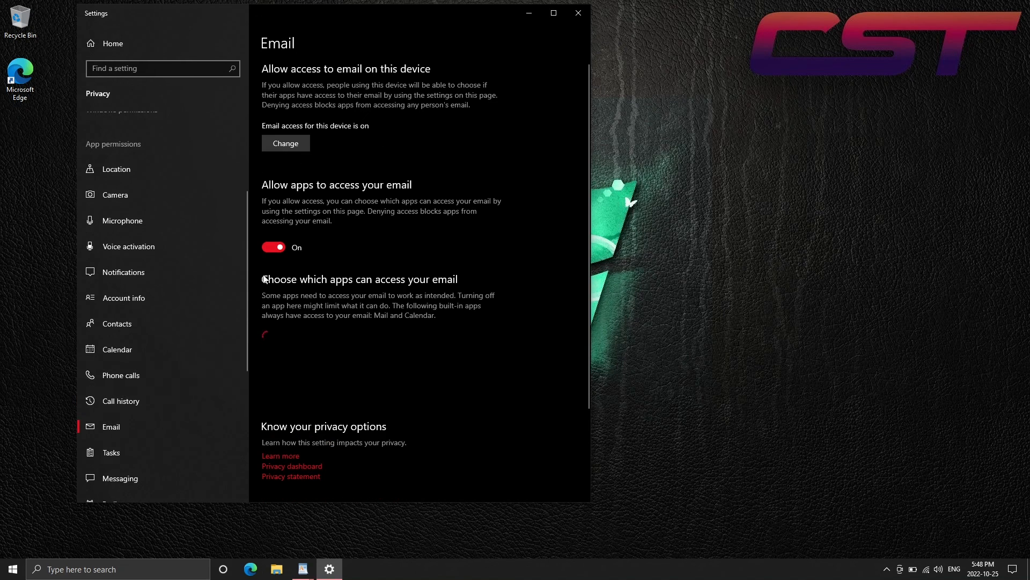
pyautogui.click(273, 247)
pyautogui.click(287, 144)
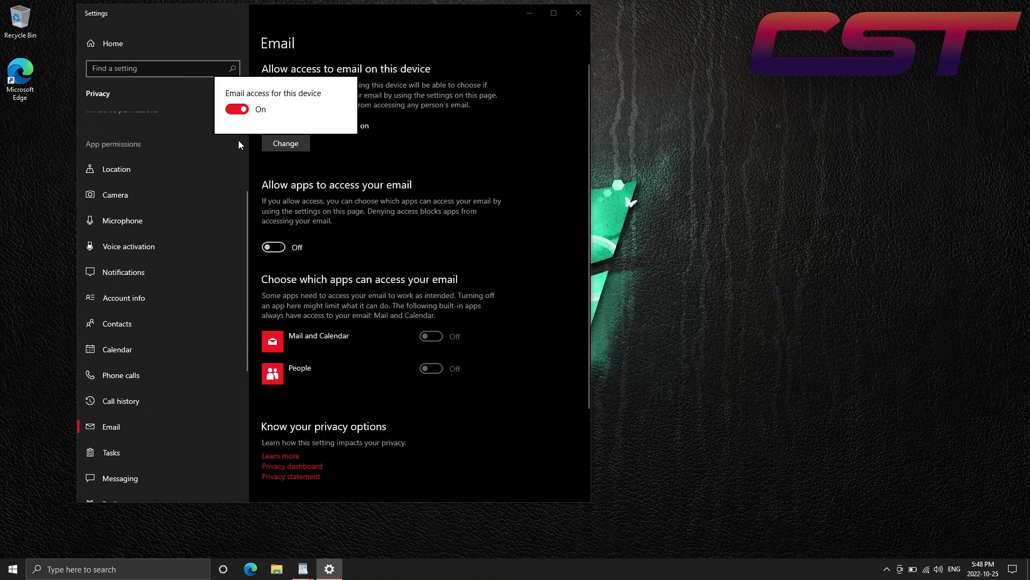
pyautogui.click(237, 109)
pyautogui.click(246, 227)
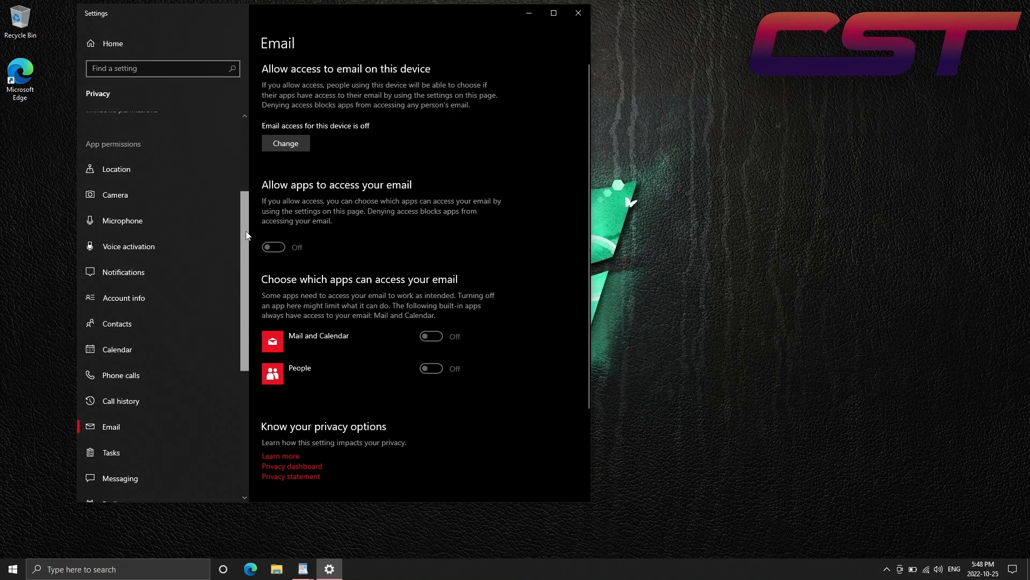
# Turn off tasks access for apps and for this device
pyautogui.moveTo(246, 232); pyautogui.dragTo(239, 337)
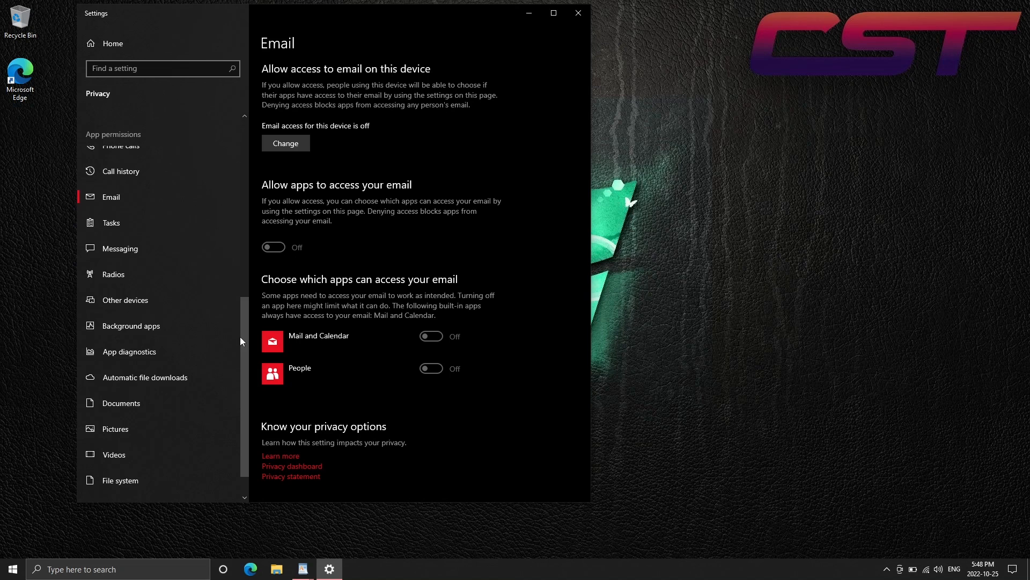
pyautogui.click(187, 212)
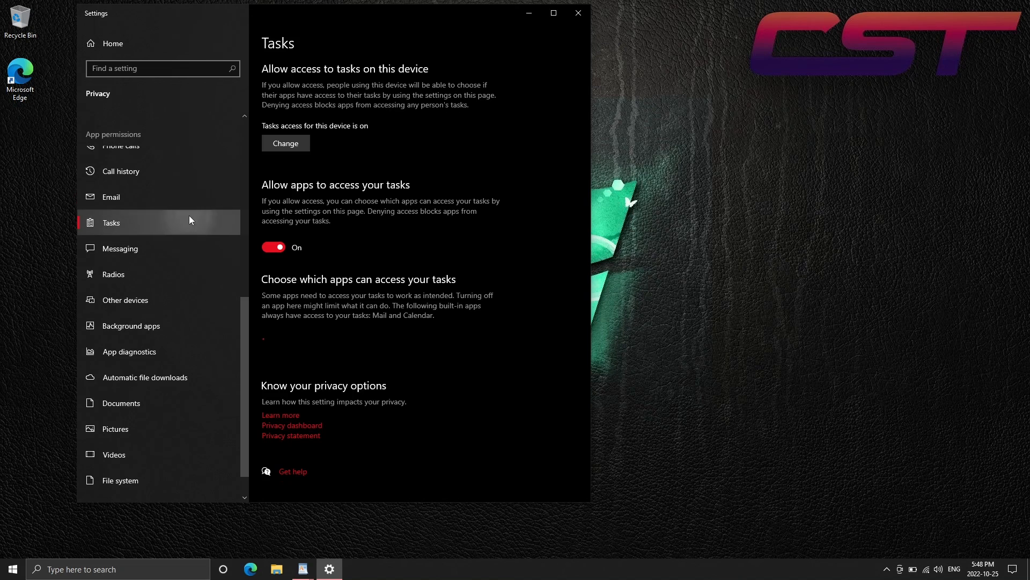
pyautogui.click(275, 145)
pyautogui.click(236, 110)
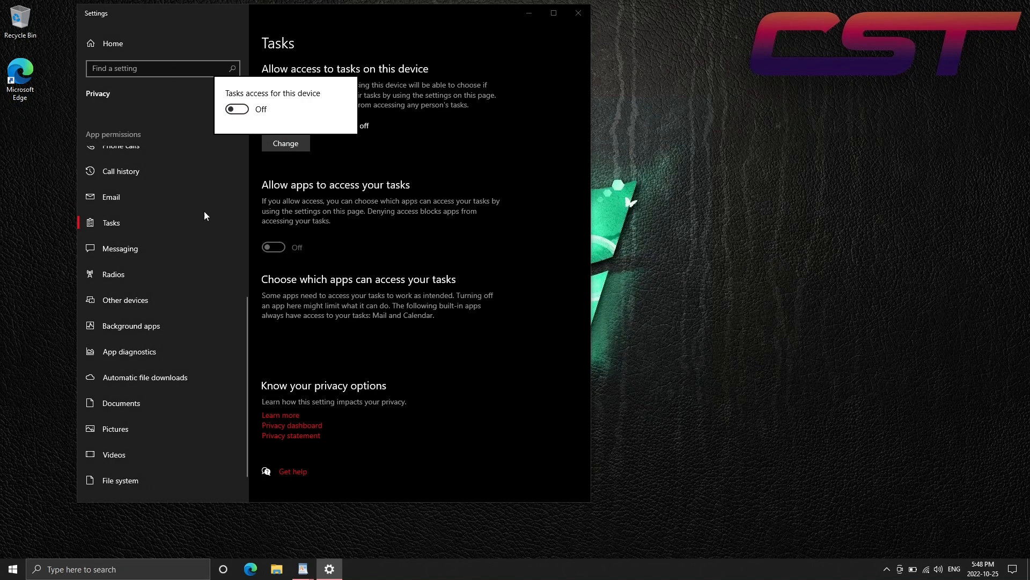
pyautogui.click(190, 250)
# Turn off messaging access for apps and for this device
pyautogui.click(176, 250)
pyautogui.click(265, 251)
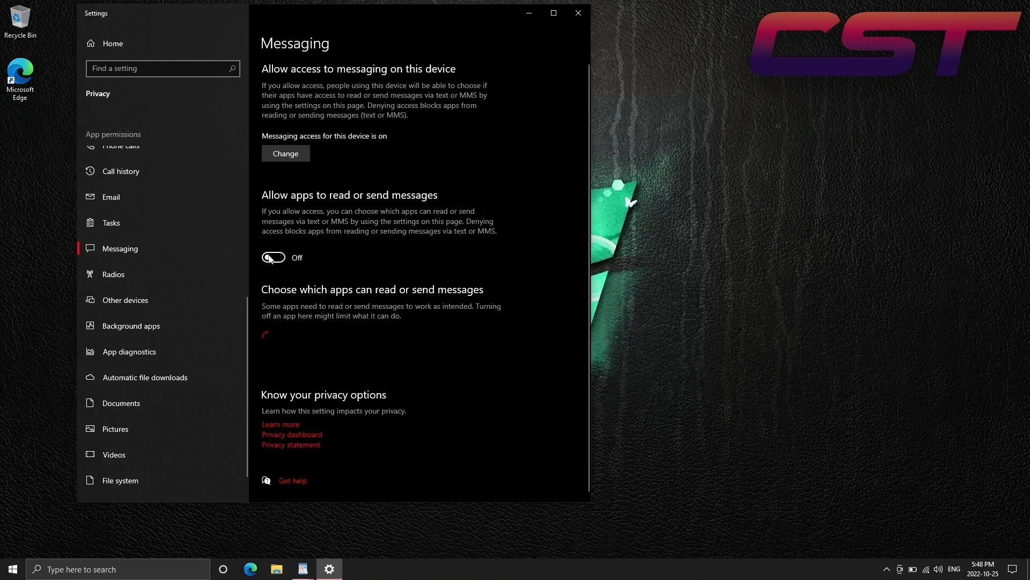
pyautogui.click(269, 154)
pyautogui.click(235, 120)
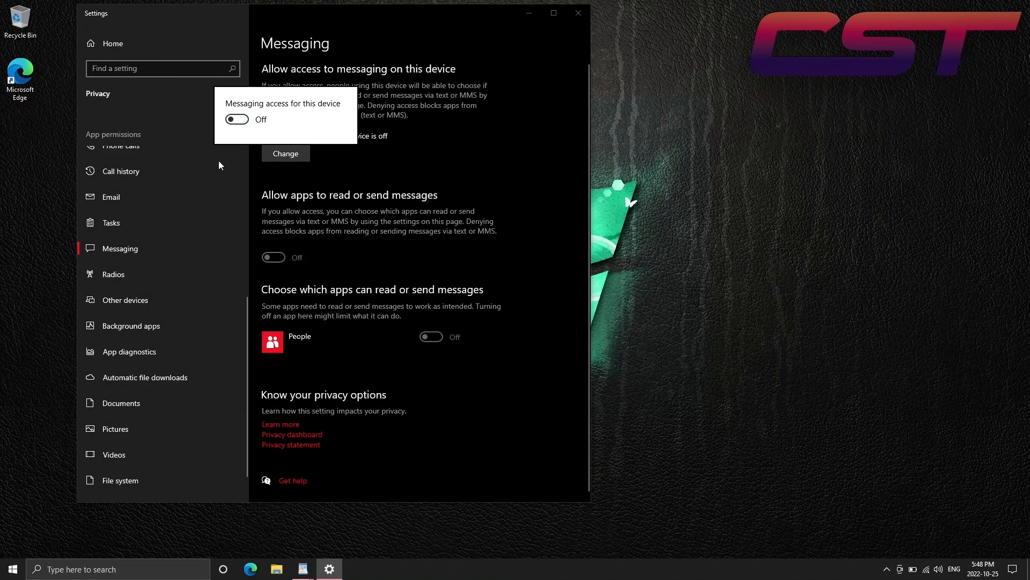
pyautogui.click(183, 266)
# Turn off access to control radios for apps and for this device
pyautogui.click(182, 269)
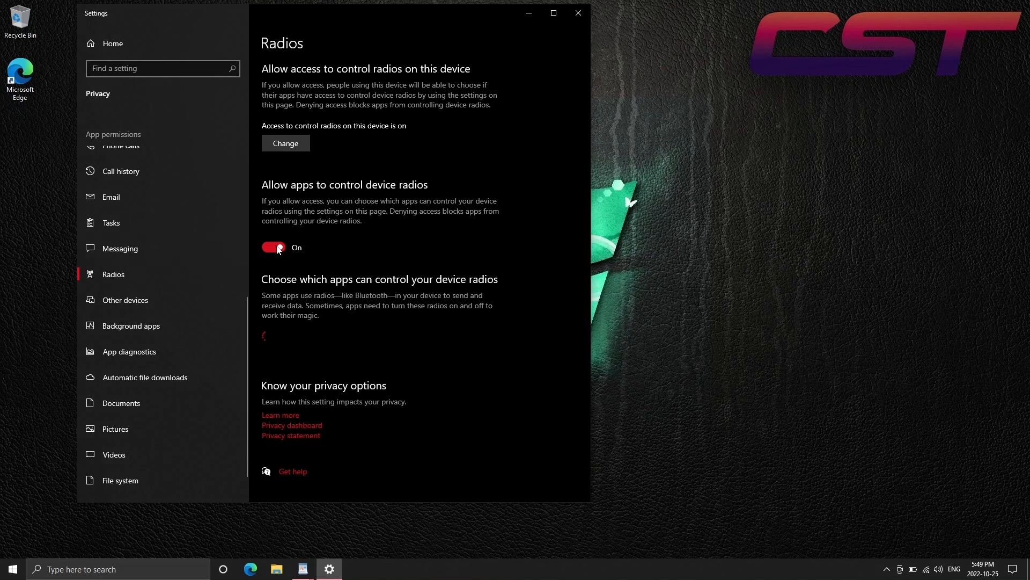
pyautogui.click(288, 145)
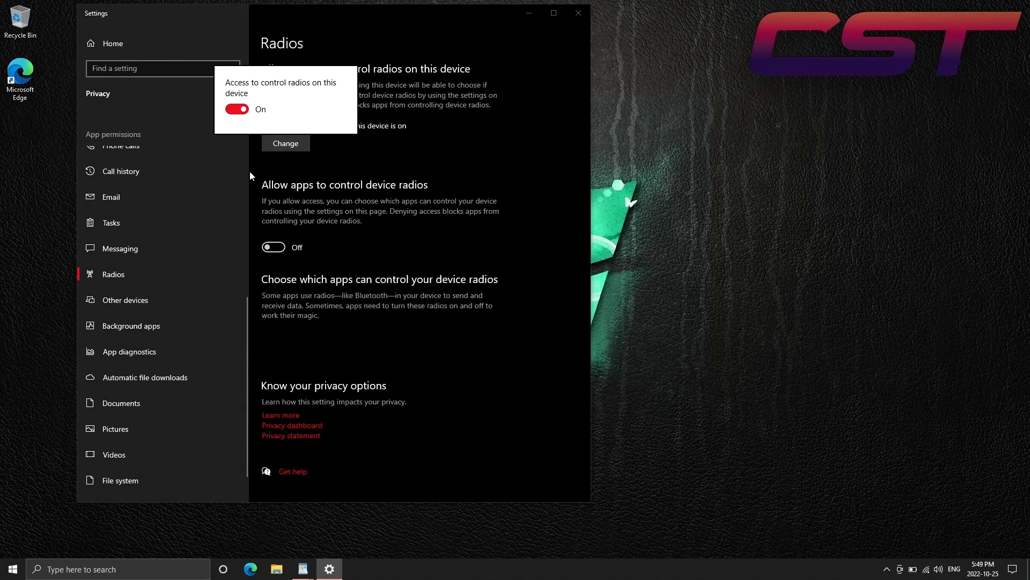
pyautogui.click(238, 110)
pyautogui.click(183, 301)
# Turn off communication with unpaired devices and stop apps from running in the background
pyautogui.click(212, 293)
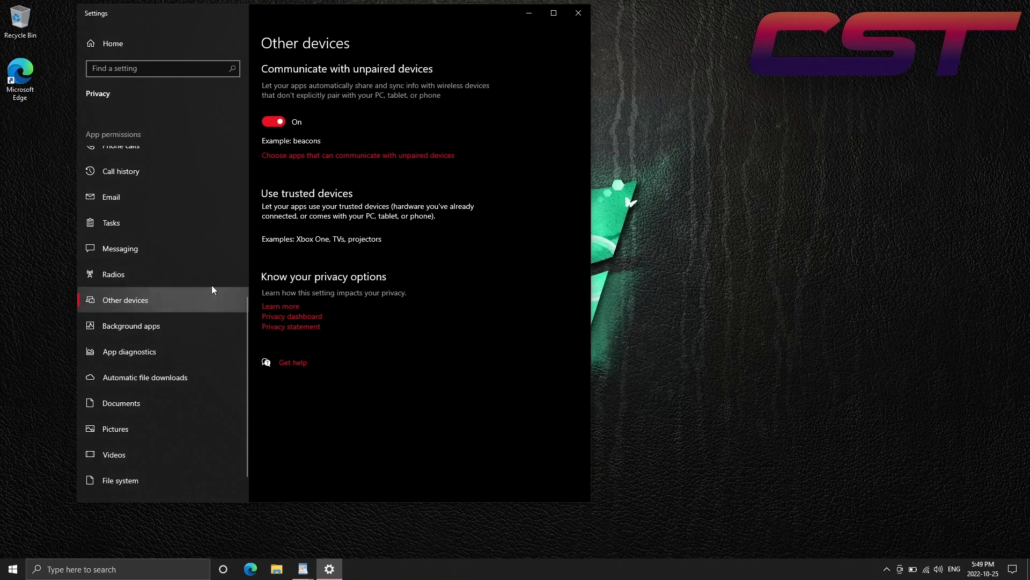
pyautogui.click(276, 123)
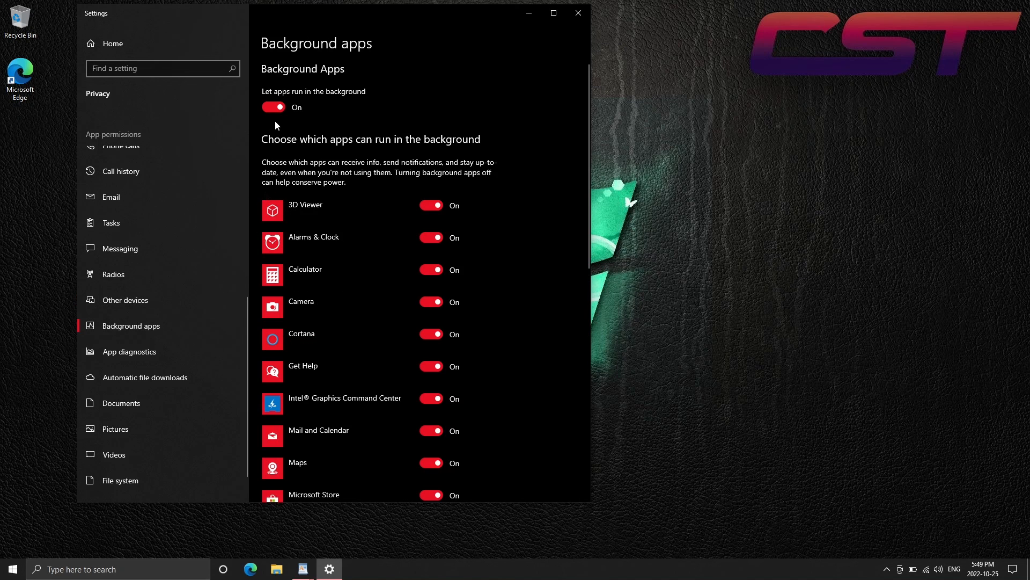
pyautogui.click(274, 109)
# Turn off app diagnostic info access for apps and for this device
pyautogui.click(191, 350)
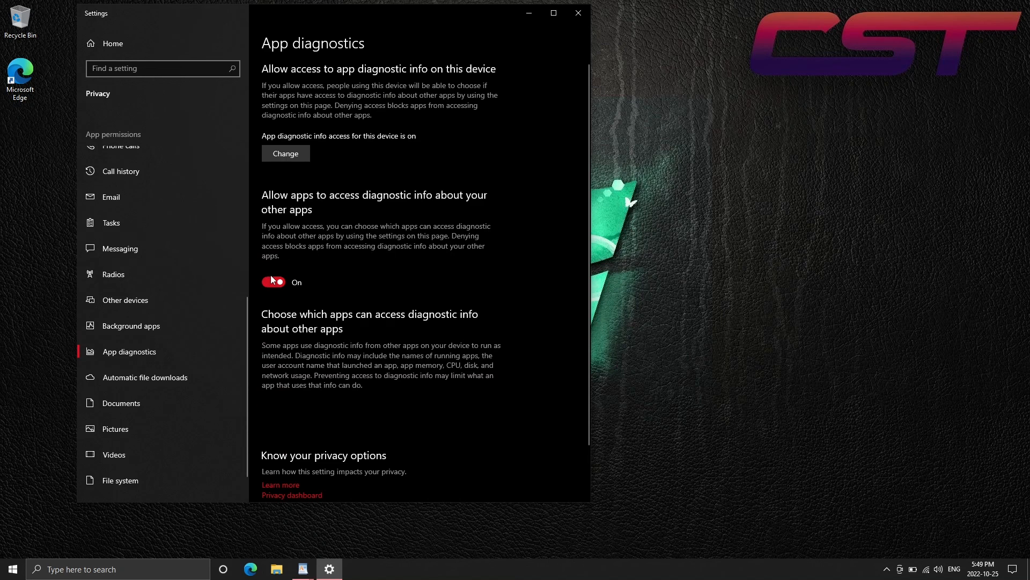
pyautogui.click(273, 283)
pyautogui.click(286, 154)
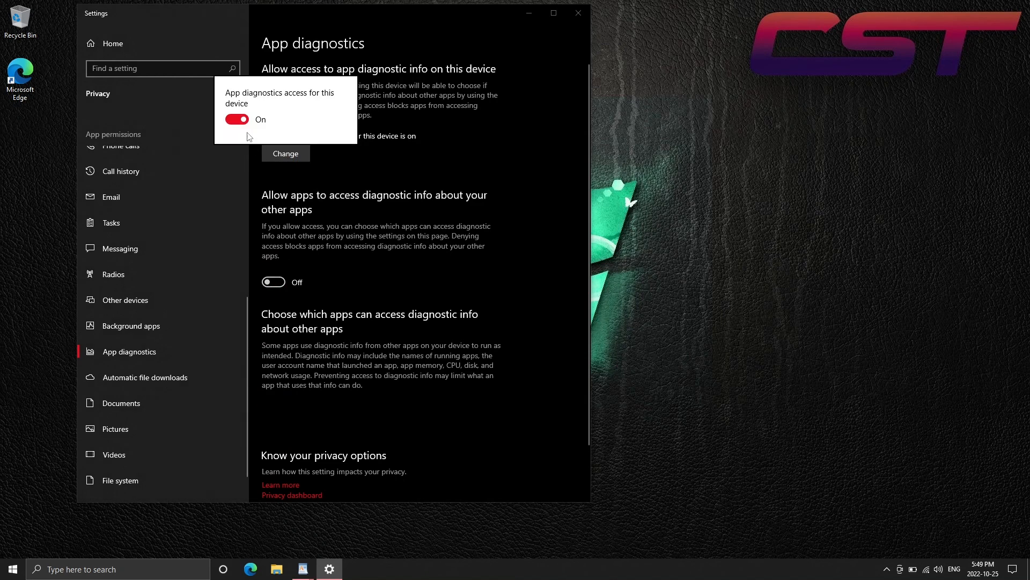
pyautogui.click(237, 119)
pyautogui.click(246, 365)
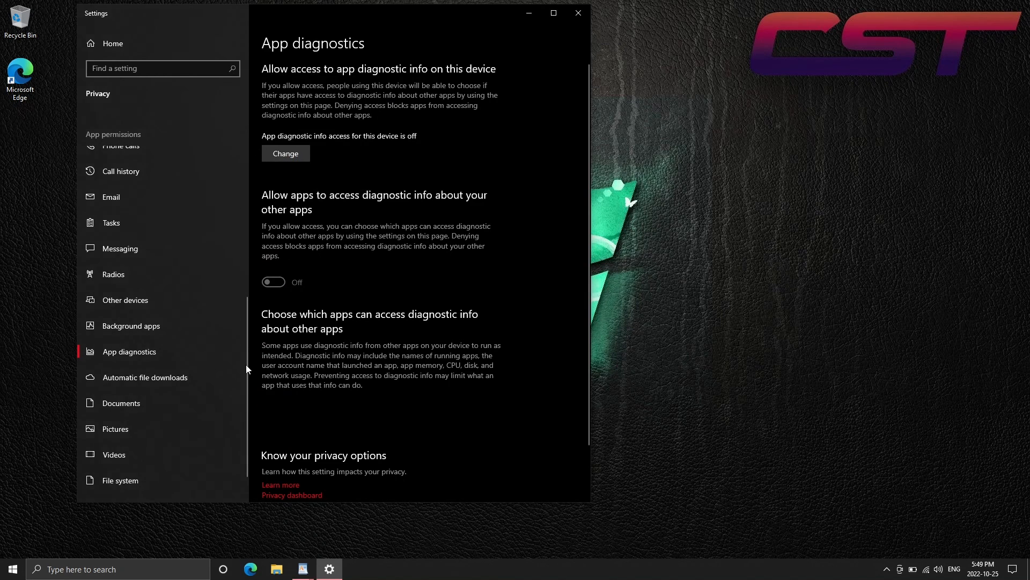
# Turn off documents library access for this device
pyautogui.scroll(-1, 245, 440)
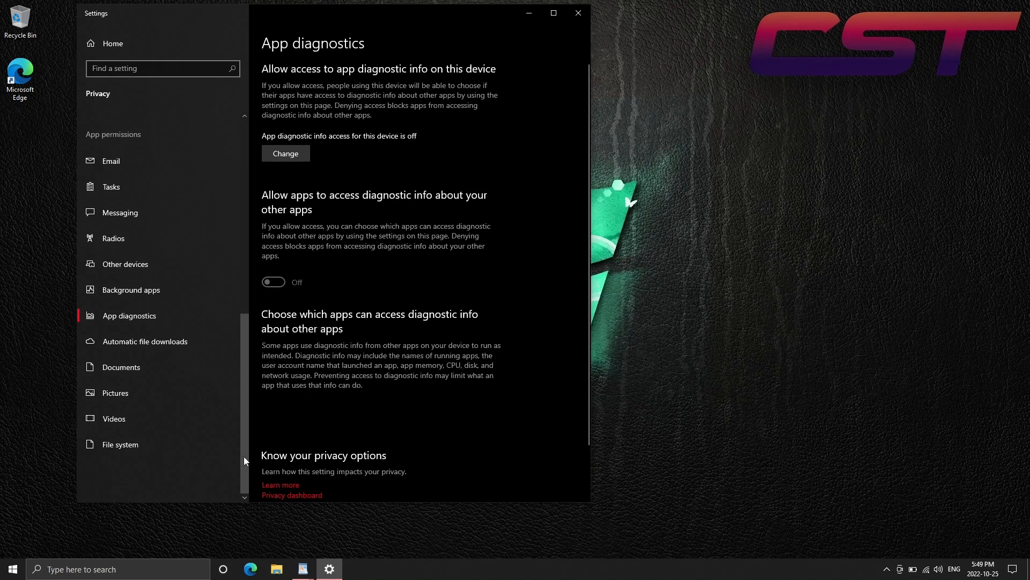
pyautogui.click(196, 333)
pyautogui.click(187, 368)
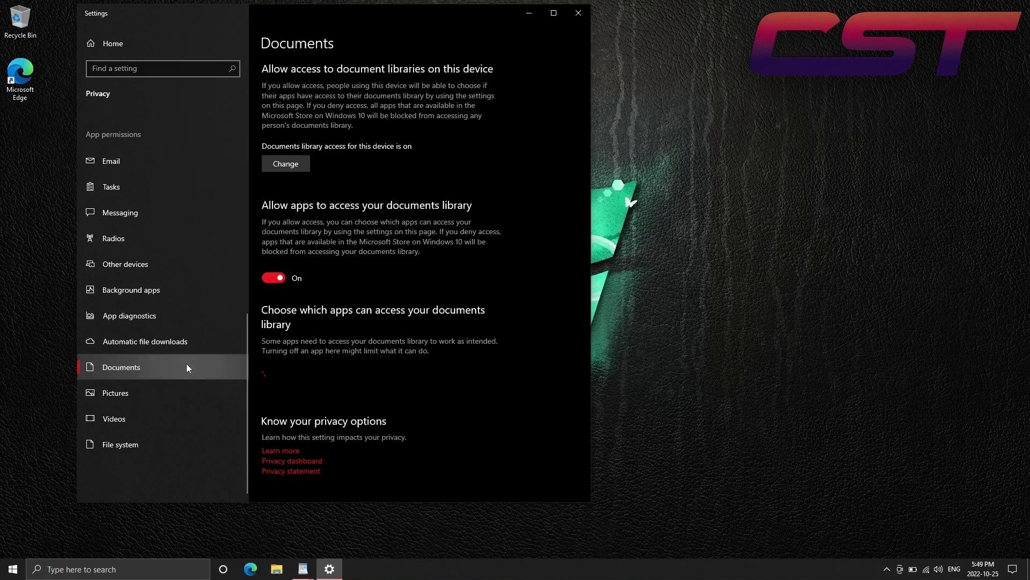
pyautogui.click(285, 163)
pyautogui.click(236, 130)
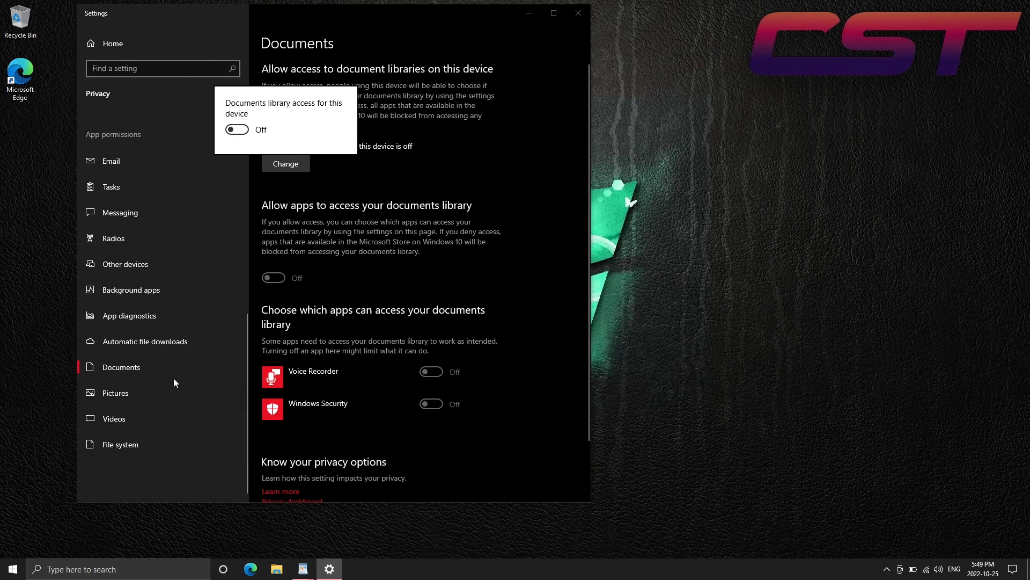
pyautogui.click(156, 392)
# Turn off pictures library access for apps and for this device
pyautogui.click(153, 394)
pyautogui.click(269, 277)
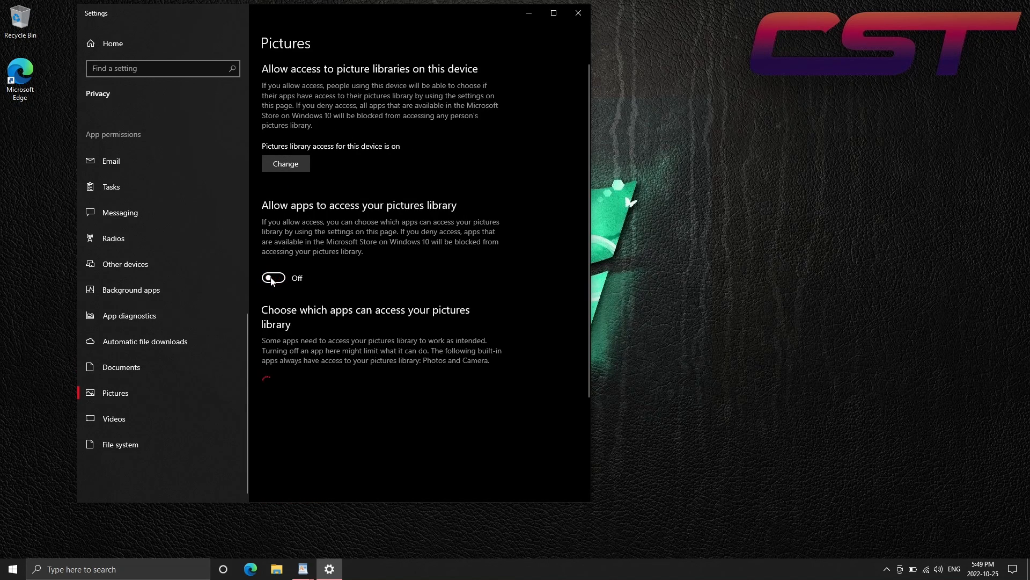
pyautogui.click(276, 159)
pyautogui.click(236, 130)
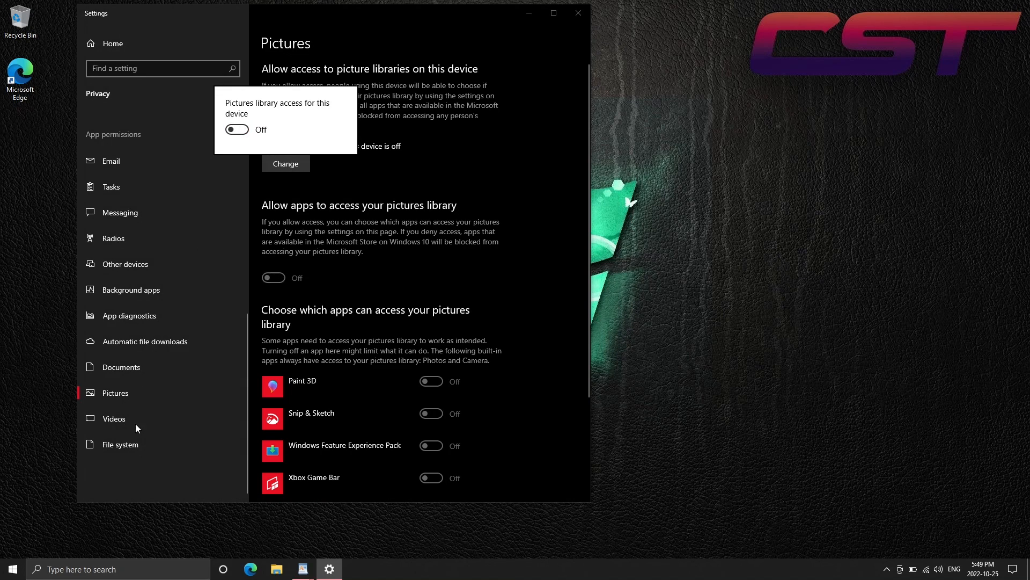
pyautogui.click(137, 411)
# Turn off videos library access for apps and for this device
pyautogui.click(143, 414)
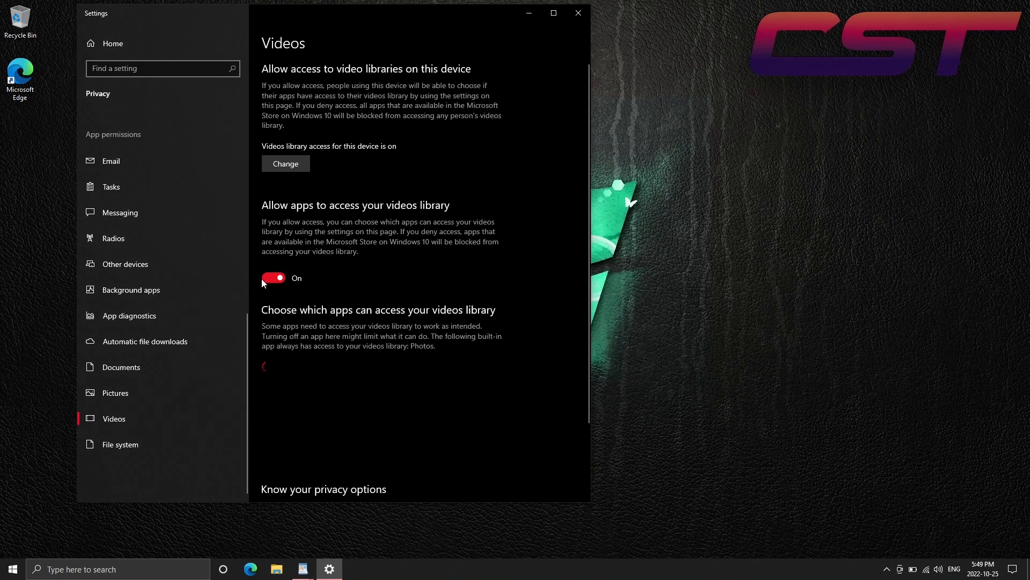
pyautogui.click(274, 160)
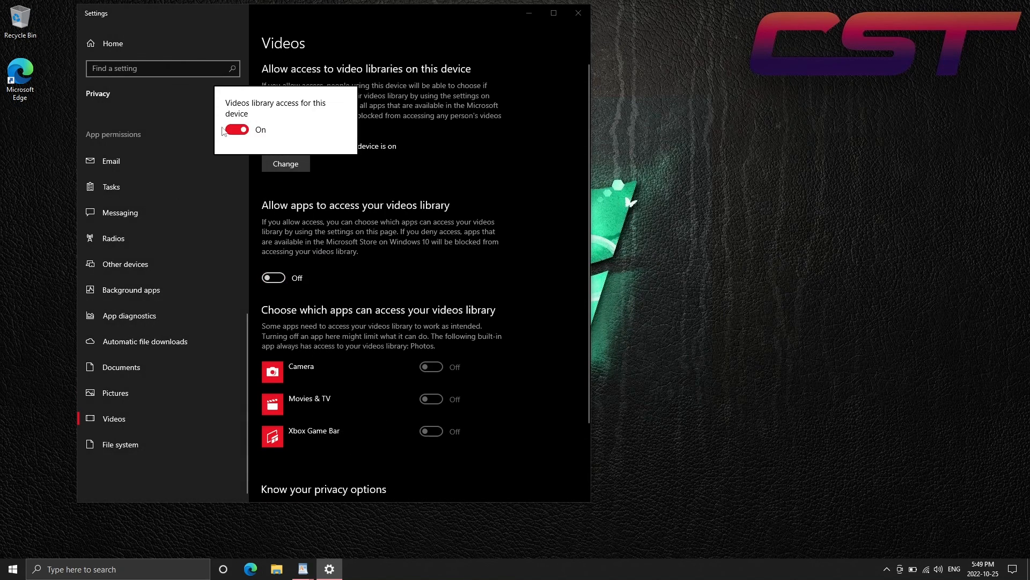
pyautogui.click(236, 130)
pyautogui.click(135, 446)
# Turn off file system access for apps and for this device
pyautogui.click(134, 446)
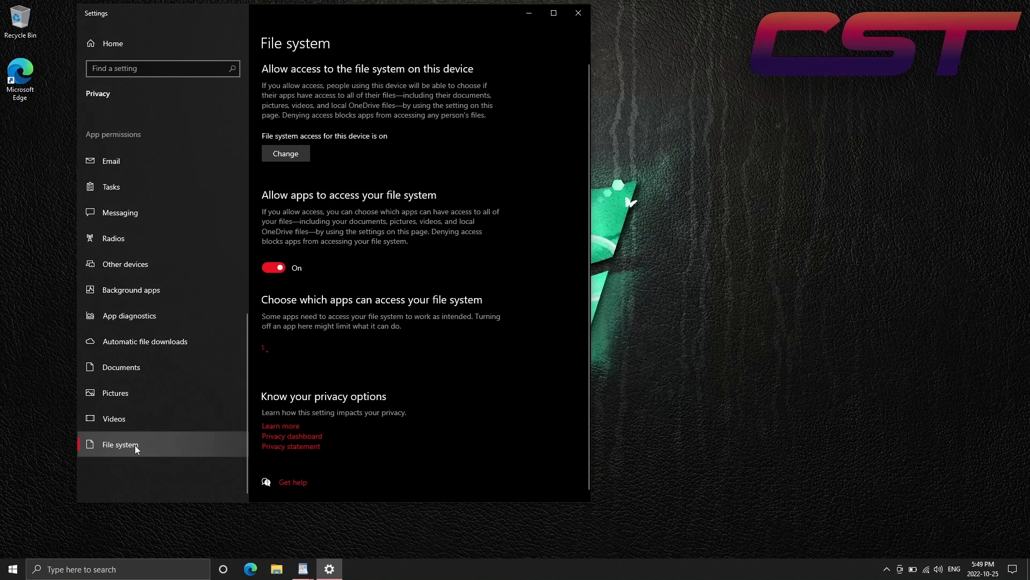
pyautogui.click(287, 271)
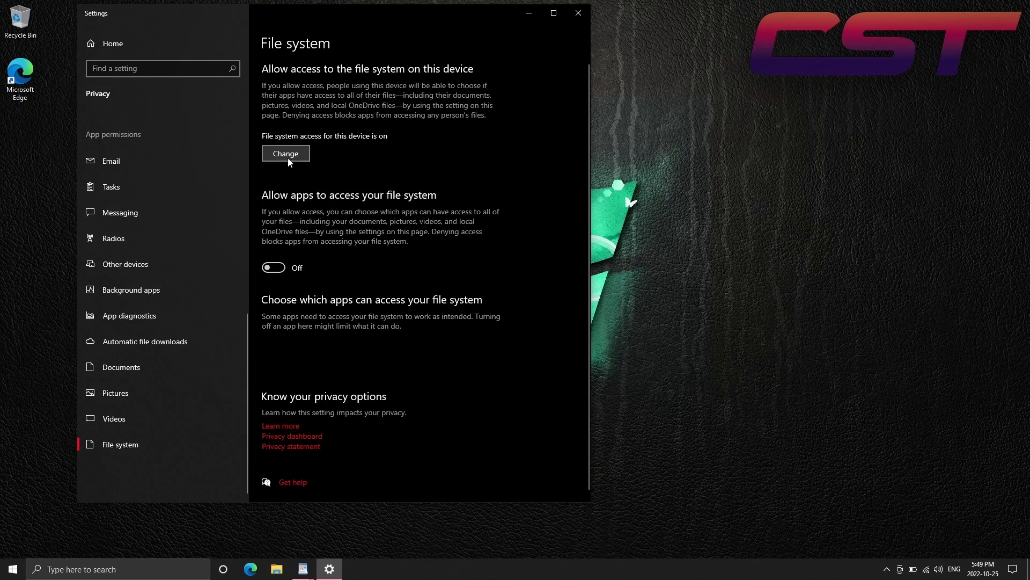
pyautogui.click(284, 153)
pyautogui.click(237, 121)
pyautogui.click(354, 162)
# Close the privacy settings and switch to the endtext document in WordPad
pyautogui.moveTo(247, 355); pyautogui.dragTo(240, 144)
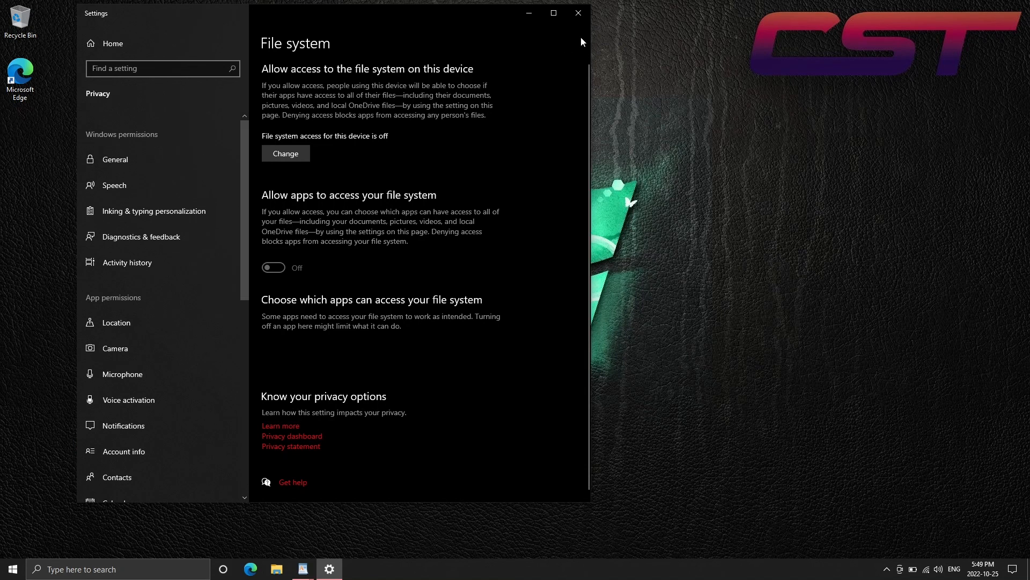
pyautogui.click(578, 13)
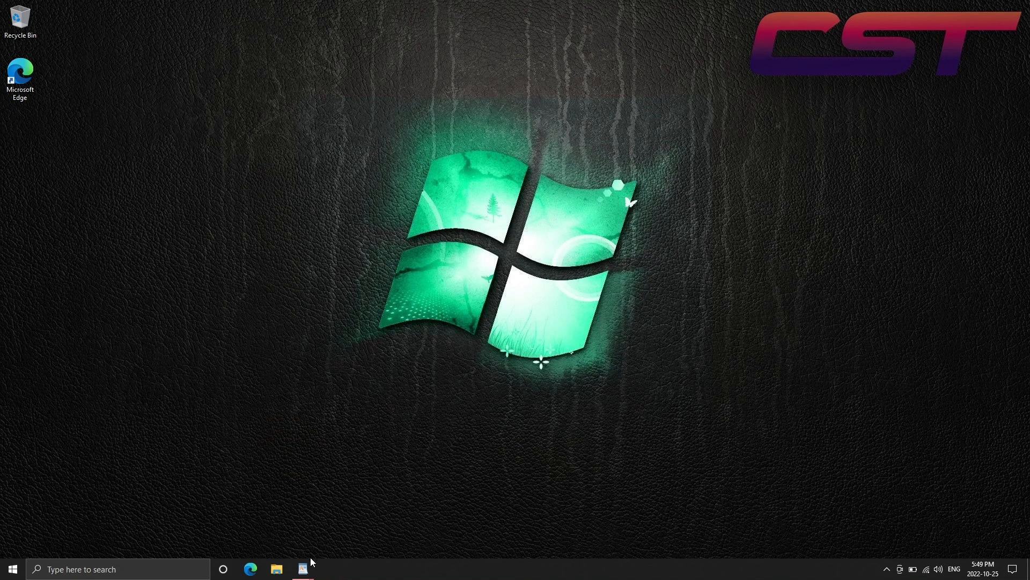
pyautogui.moveTo(303, 568)
pyautogui.click(337, 523)
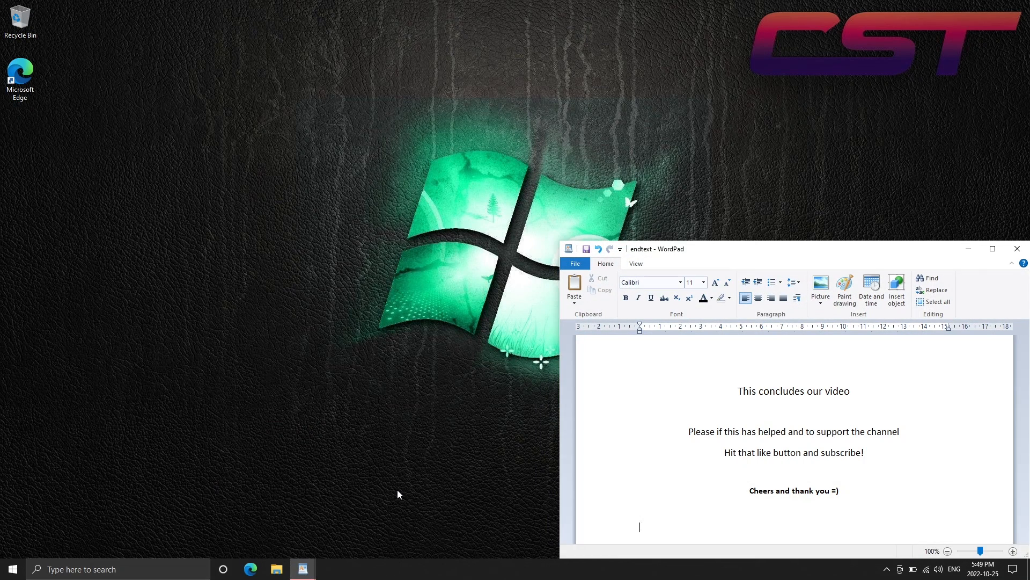